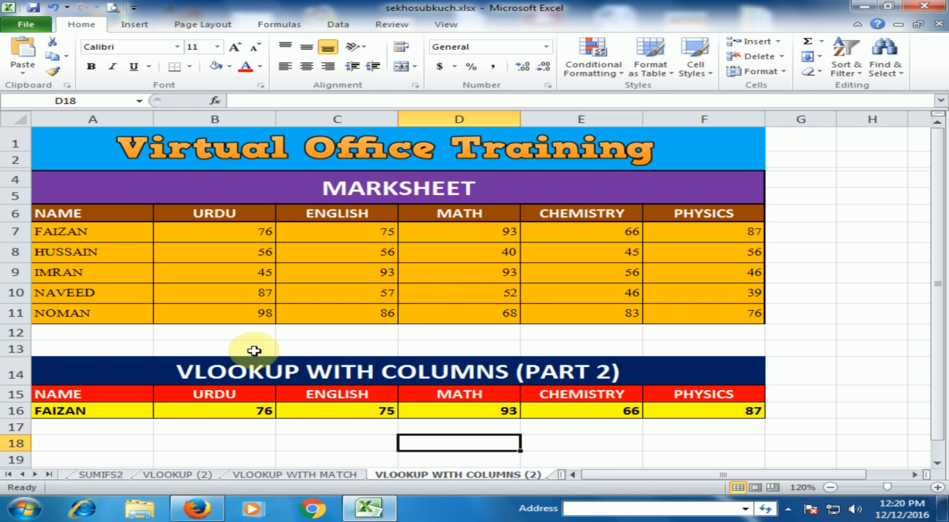
pyautogui.click(359, 194)
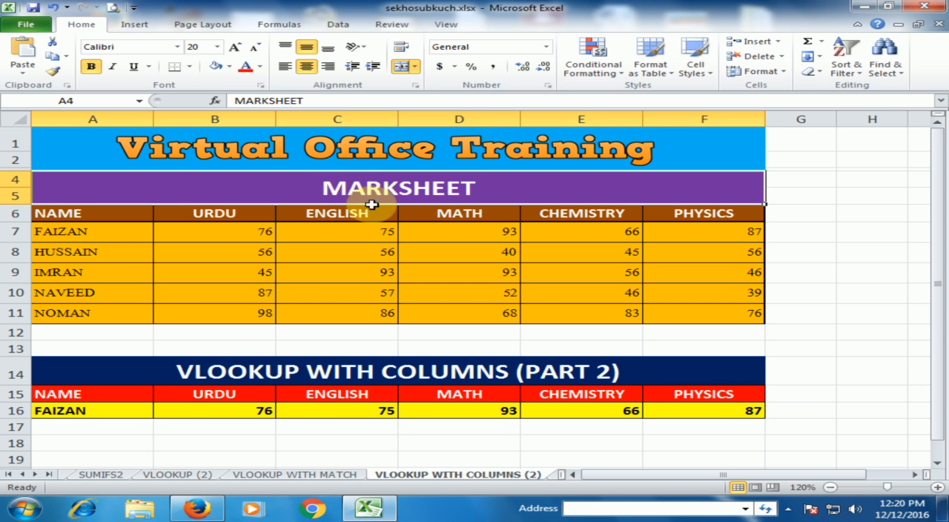
pyautogui.click(67, 213)
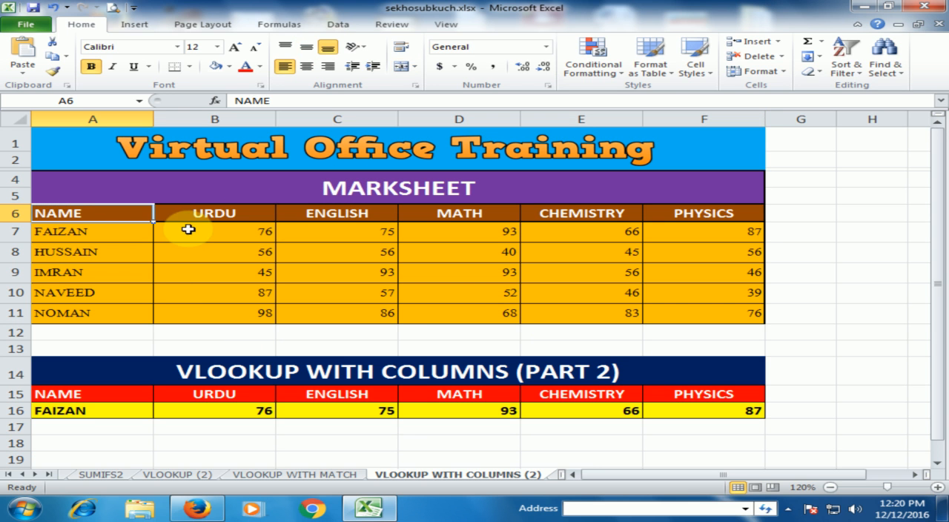
pyautogui.click(104, 279)
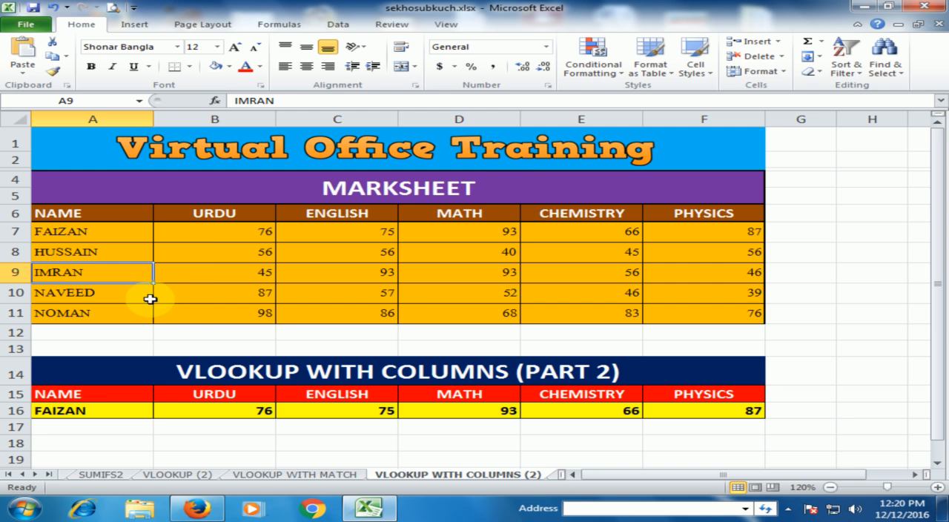
# Step: Choose the second student from the name list in A16 and check the looked-up marks in row 16
pyautogui.click(142, 413)
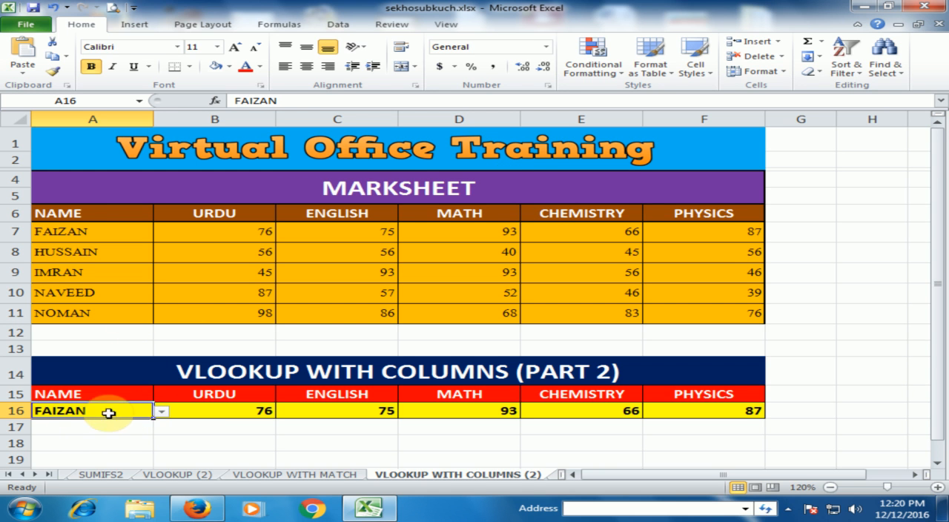
pyautogui.click(160, 412)
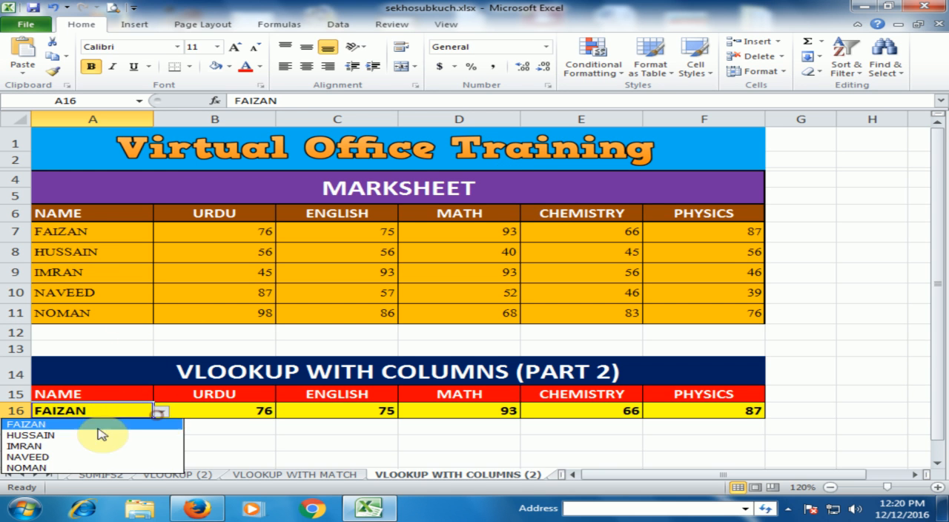
pyautogui.click(52, 435)
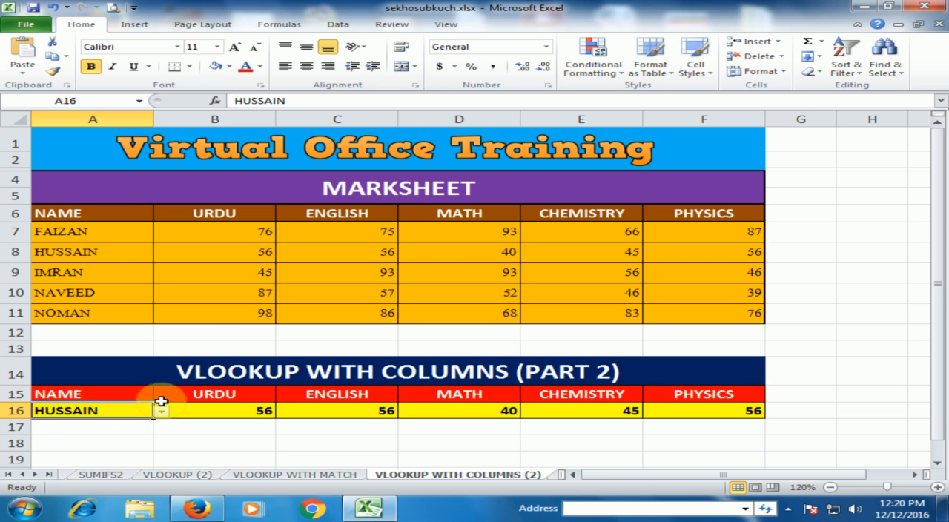
pyautogui.click(249, 412)
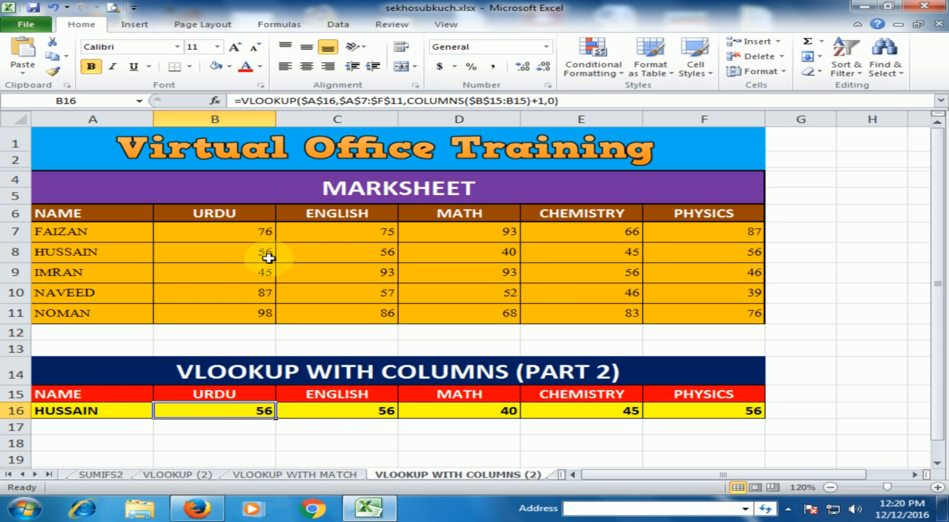
pyautogui.click(352, 410)
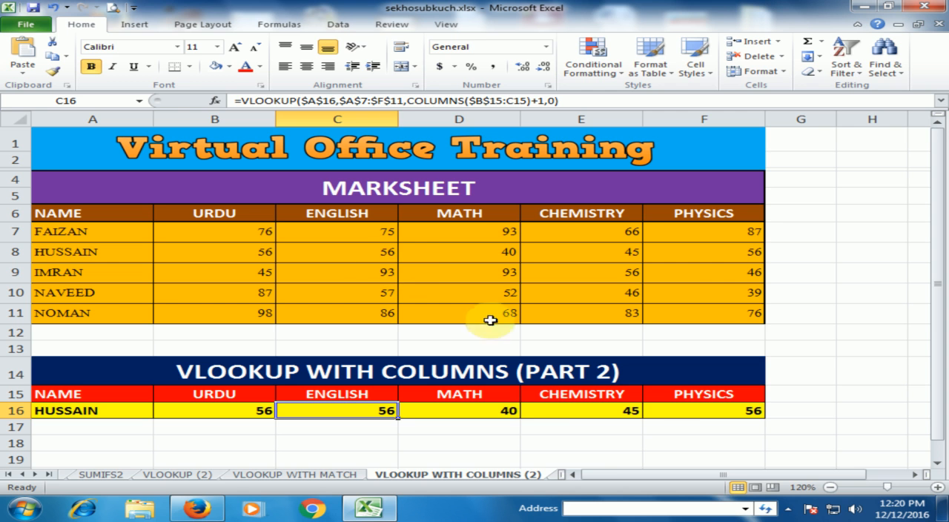
pyautogui.click(628, 411)
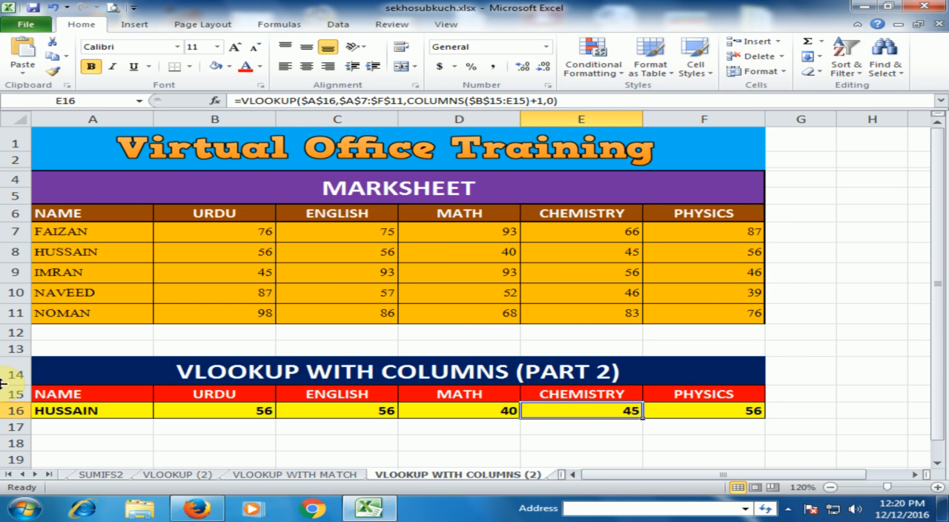
# Step: Choose the third student from the name list in A16 and check the VLOOKUP formulas across row 16
pyautogui.click(131, 412)
pyautogui.click(159, 412)
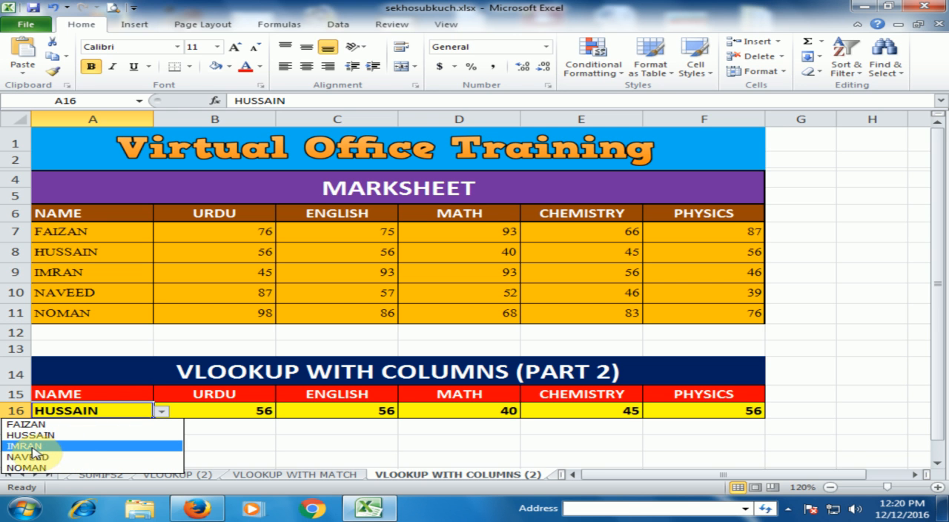
pyautogui.click(33, 447)
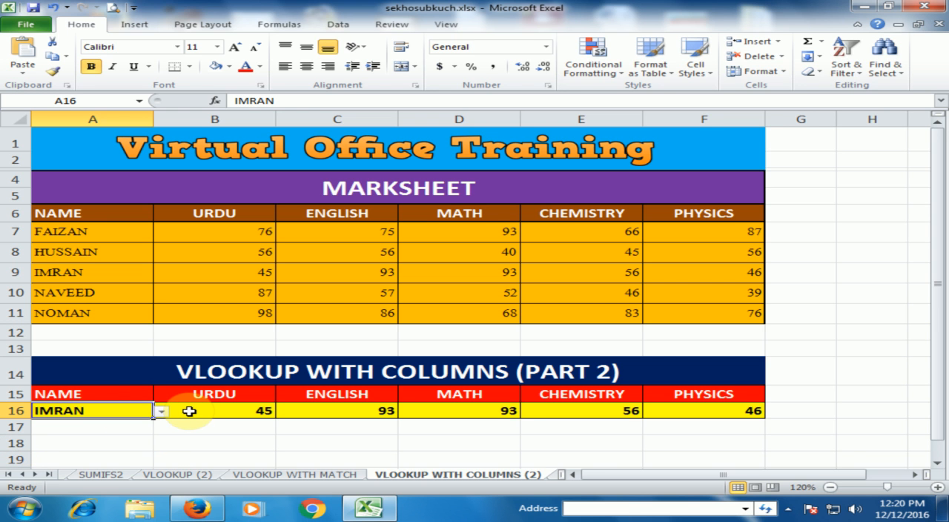
pyautogui.click(223, 416)
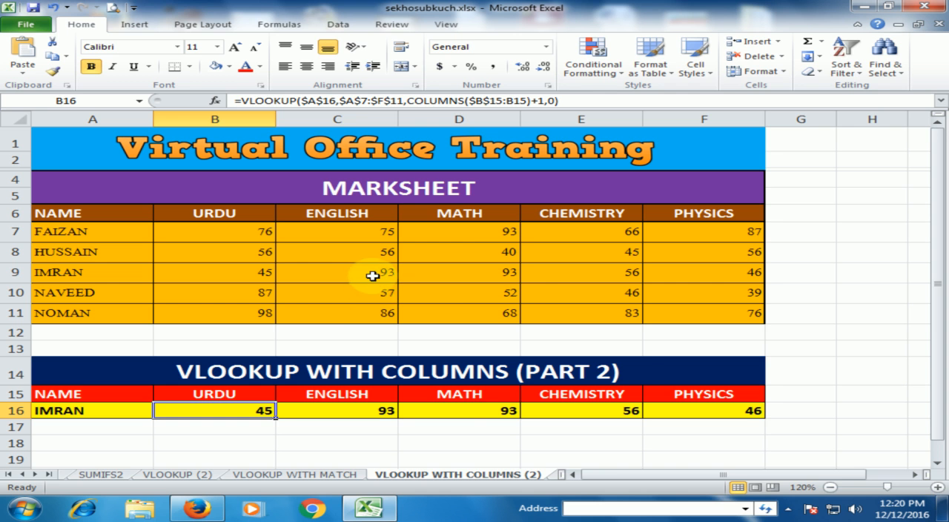
pyautogui.click(475, 412)
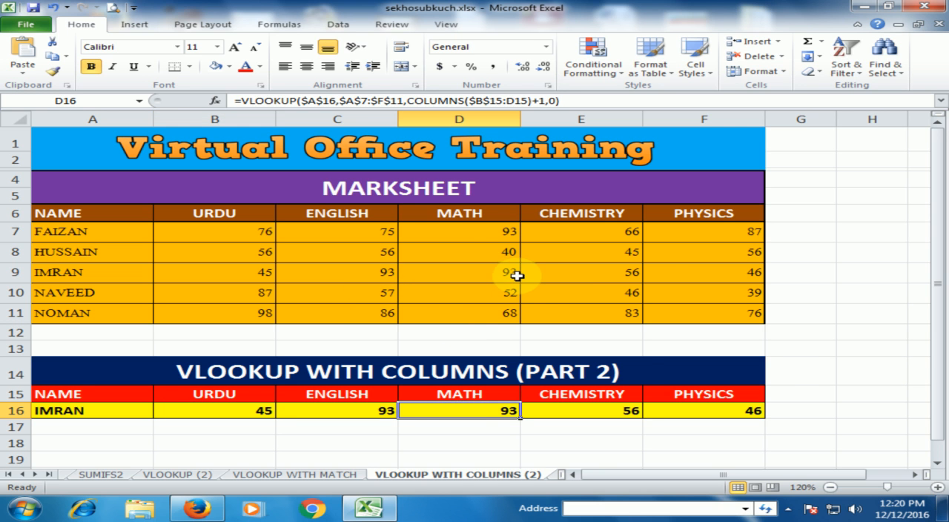
pyautogui.click(630, 411)
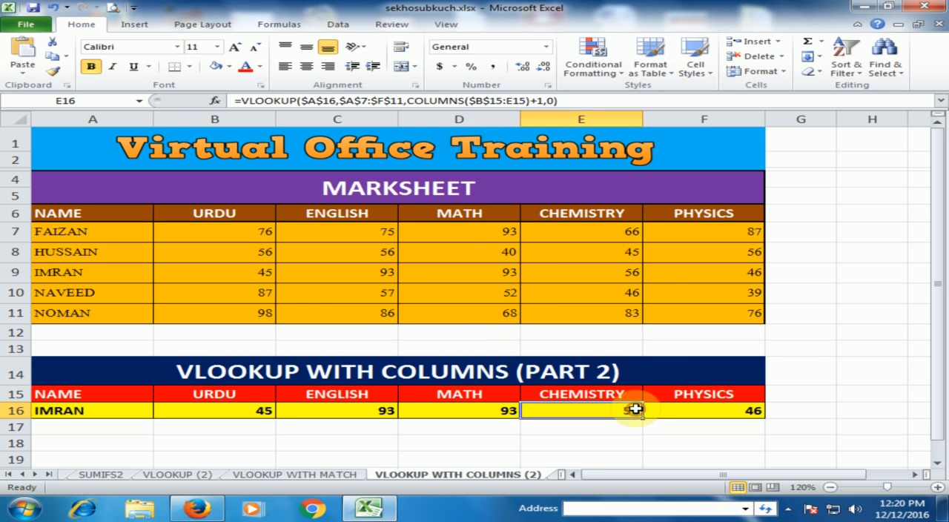
pyautogui.click(737, 407)
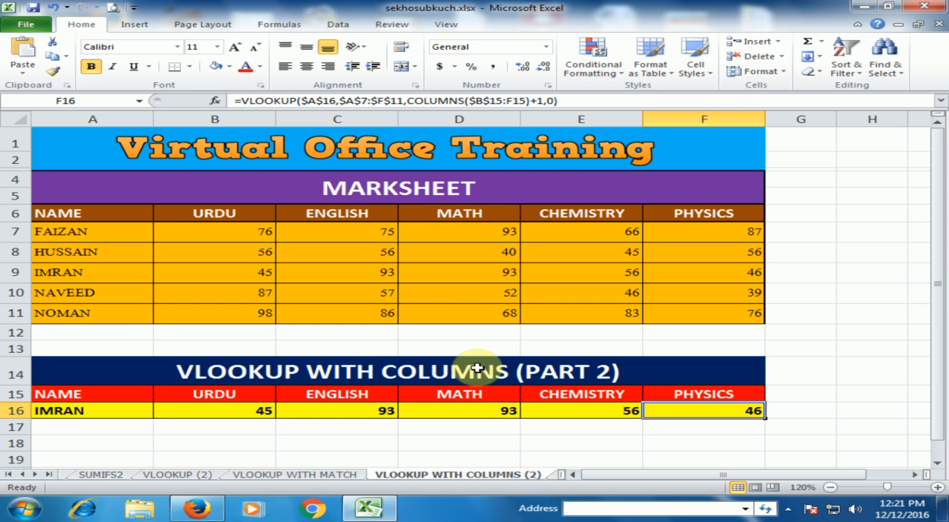
pyautogui.click(229, 410)
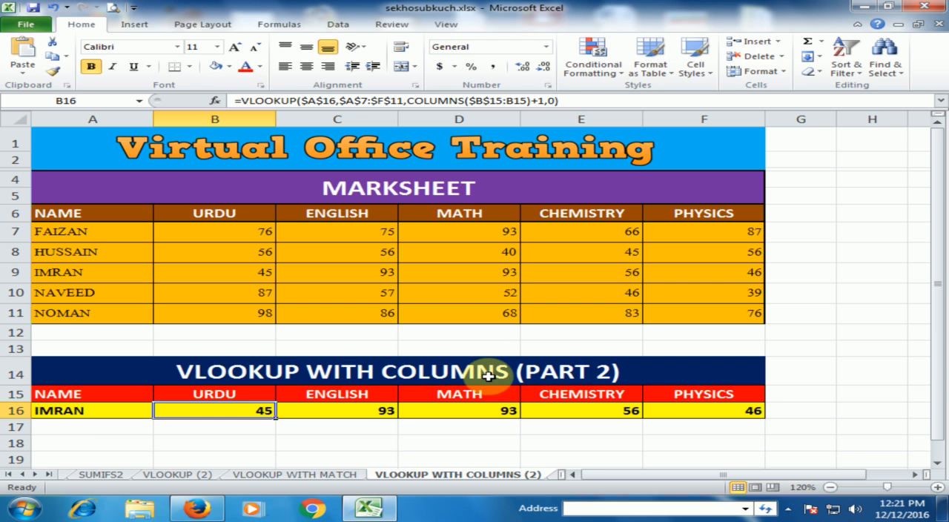
# Step: Enter a COLUMNS formula in B18 that refers to the URDU header cell B15
pyautogui.click(196, 443)
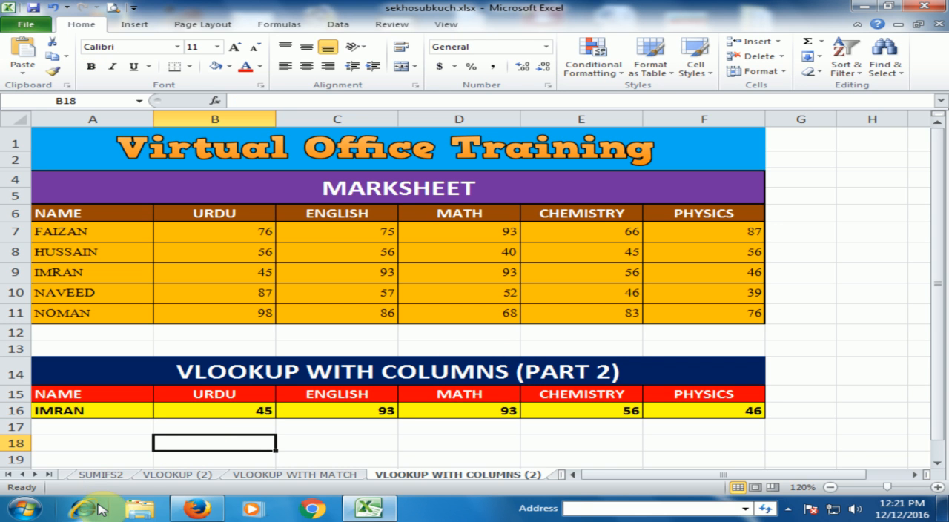
pyautogui.write('=')
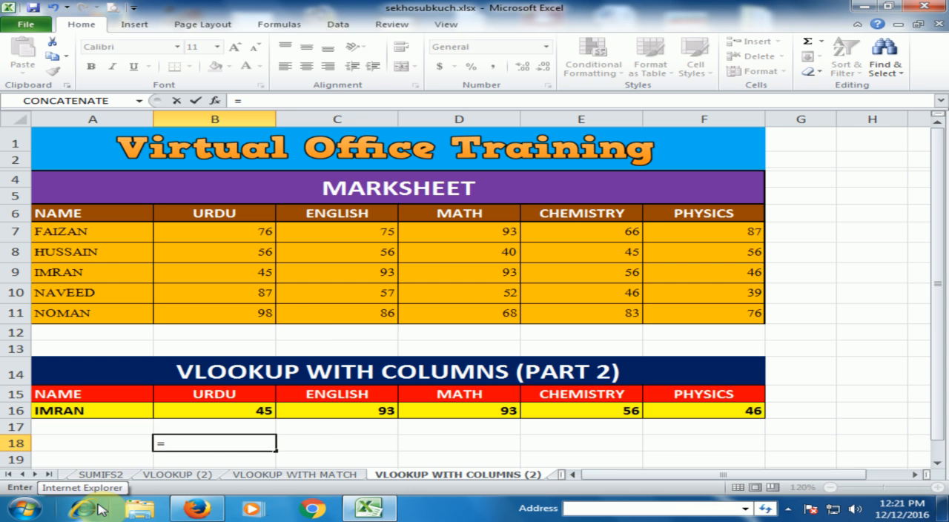
pyautogui.write('cou')
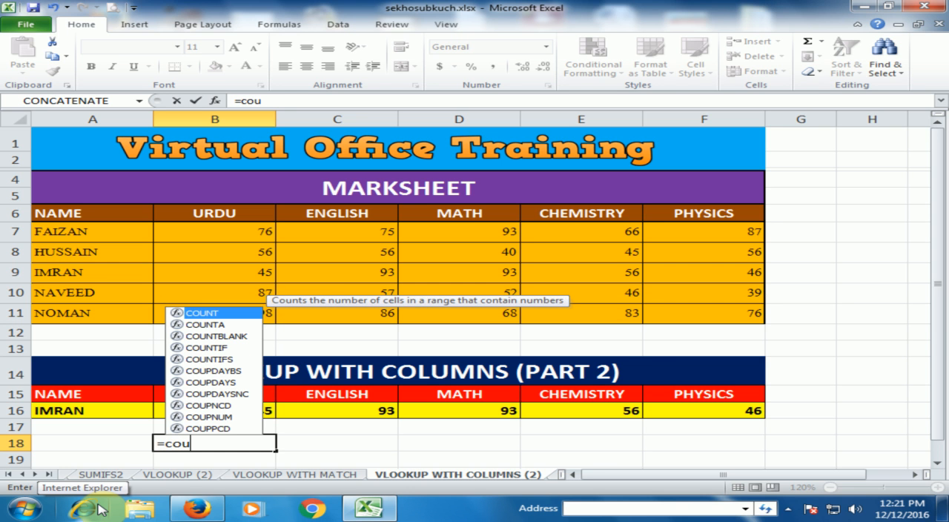
pyautogui.press('BackSpace')
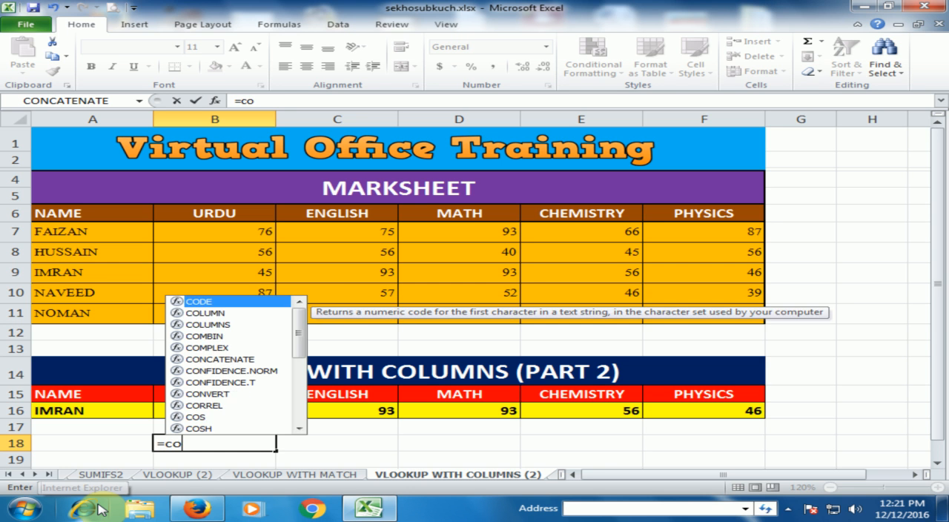
pyautogui.write('l')
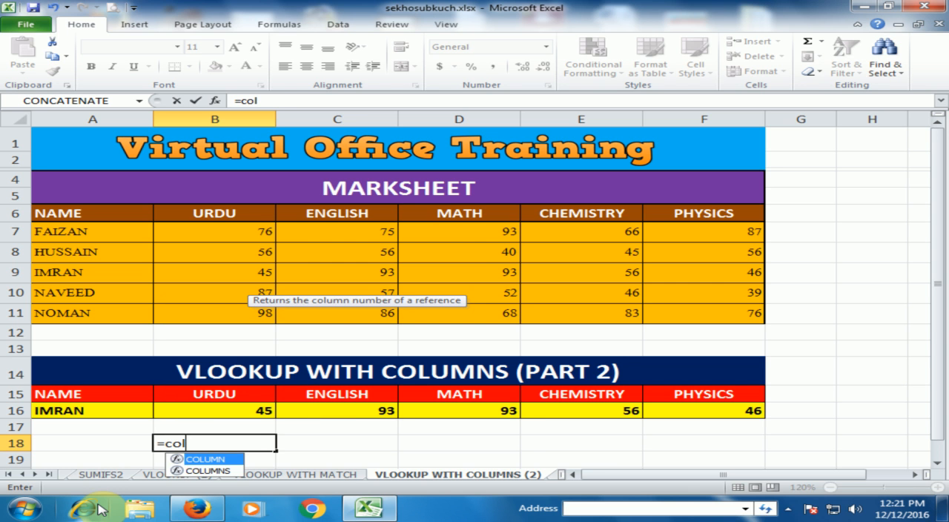
pyautogui.press('Down')
pyautogui.press('Tab')
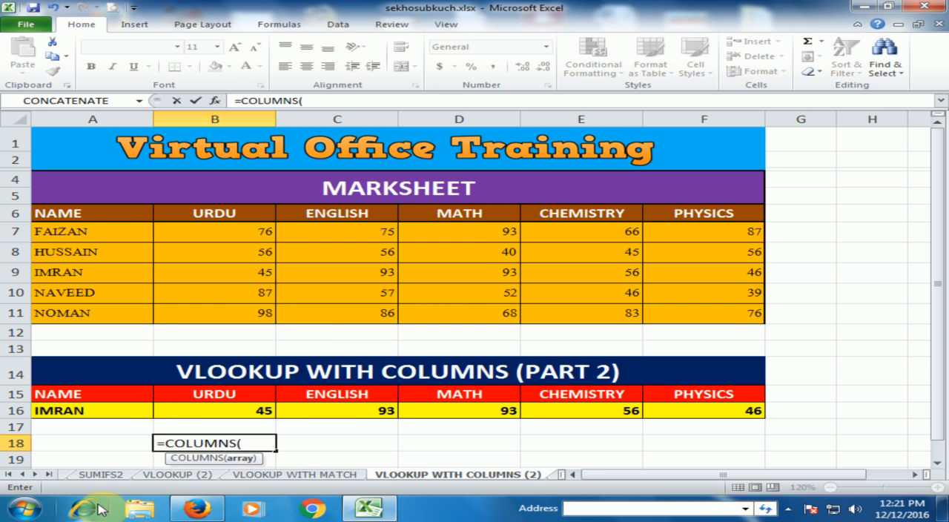
pyautogui.click(219, 391)
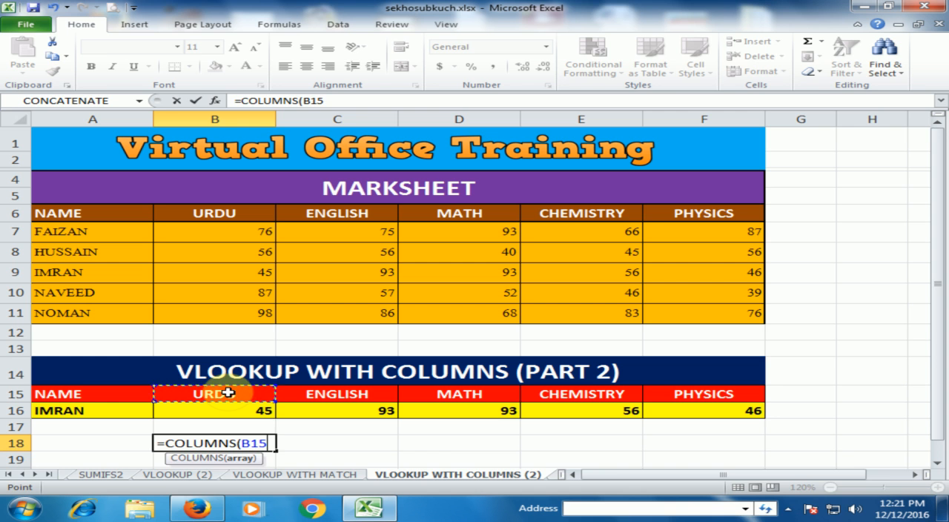
pyautogui.press('Return')
pyautogui.click(255, 444)
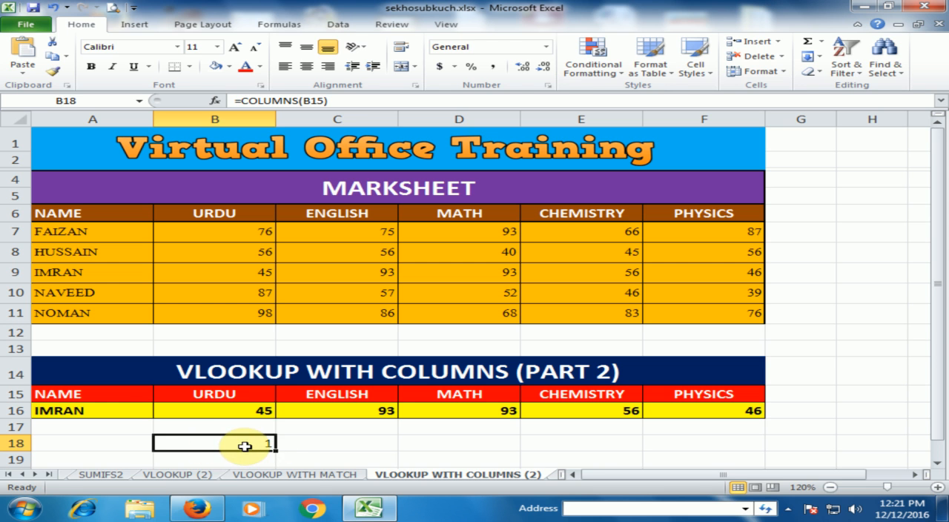
# Step: Change the COLUMNS formula in B18 to cover the URDU and ENGLISH headers, B15:C15
pyautogui.doubleClick(244, 445)
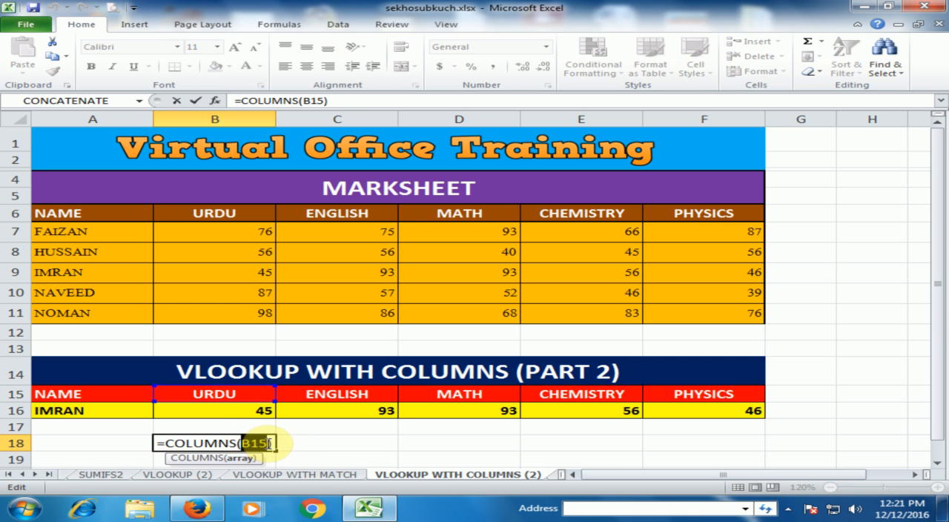
pyautogui.moveTo(233, 391); pyautogui.dragTo(351, 391)
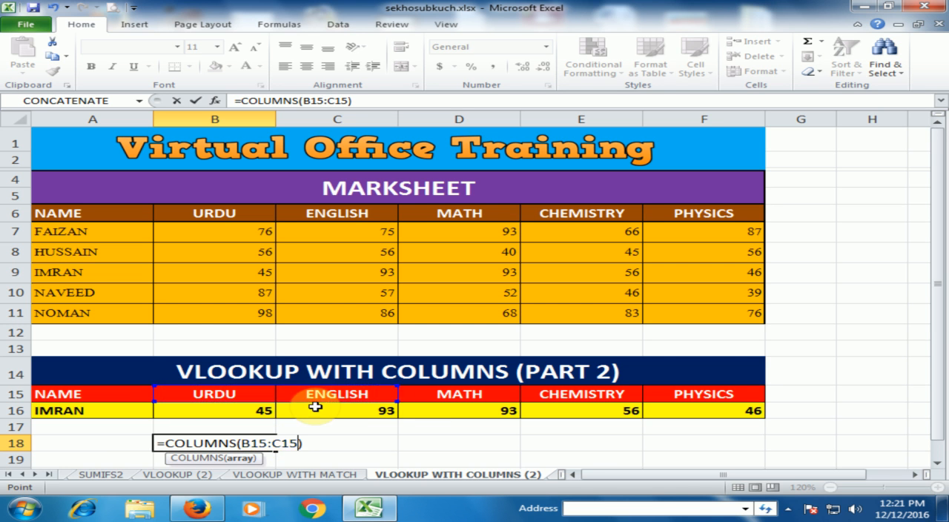
pyautogui.press('Return')
pyautogui.click(257, 443)
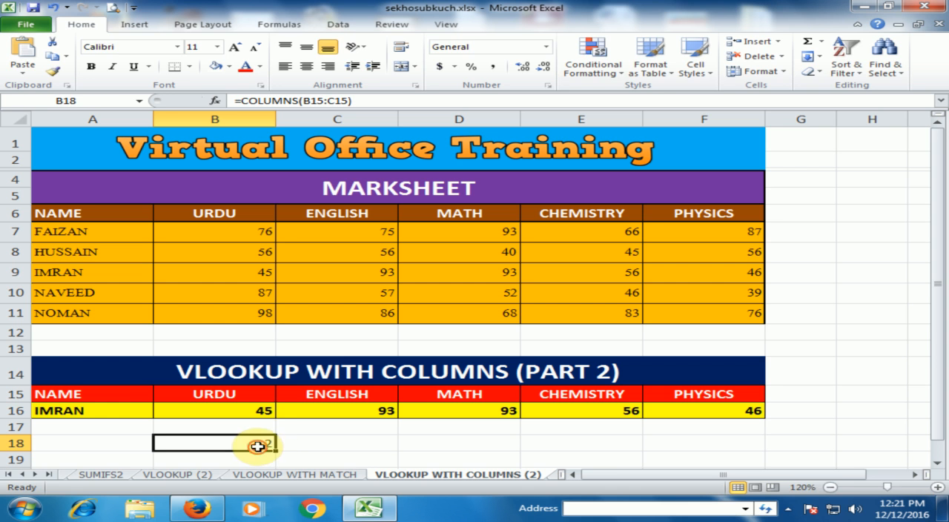
# Step: Extend the COLUMNS formula's range in B18 to B15:D15, covering the URDU through MATH headers
pyautogui.doubleClick(257, 443)
pyautogui.moveTo(254, 394); pyautogui.dragTo(429, 395)
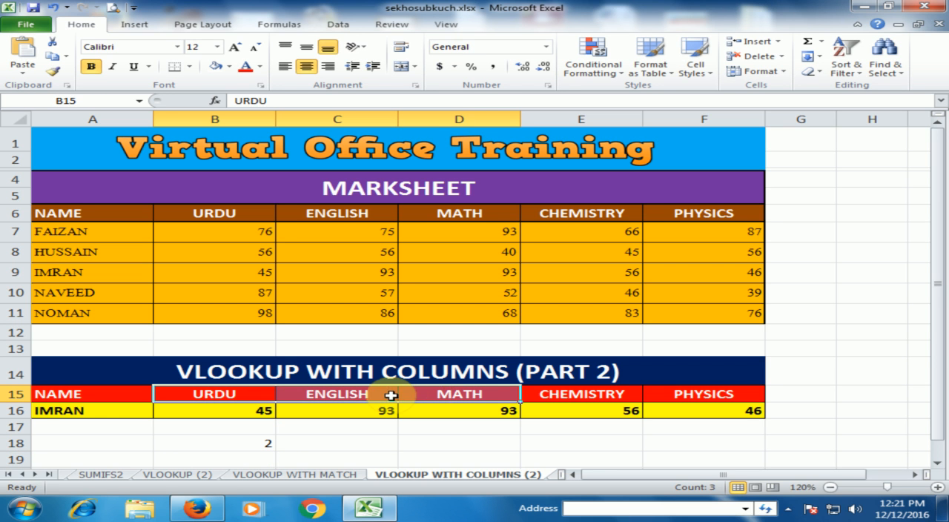
pyautogui.doubleClick(254, 443)
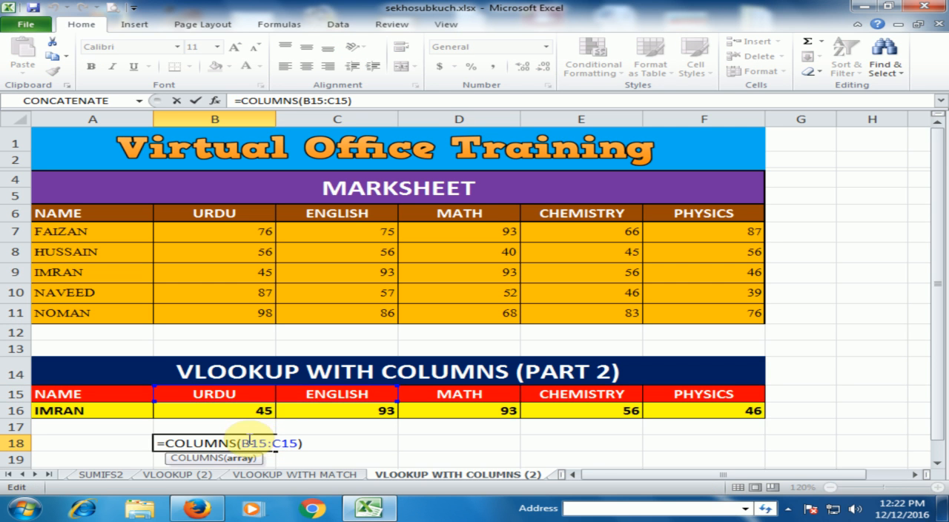
pyautogui.moveTo(259, 444); pyautogui.dragTo(295, 444)
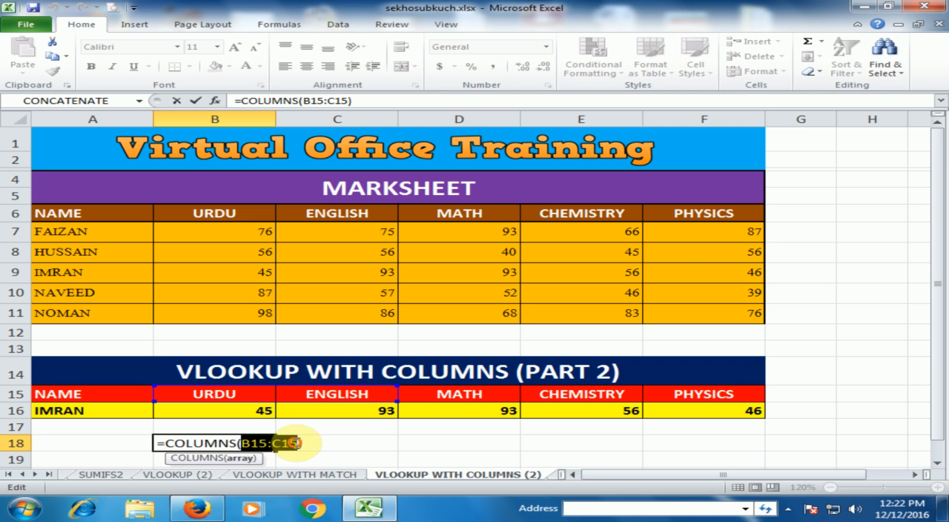
pyautogui.moveTo(212, 393); pyautogui.dragTo(438, 398)
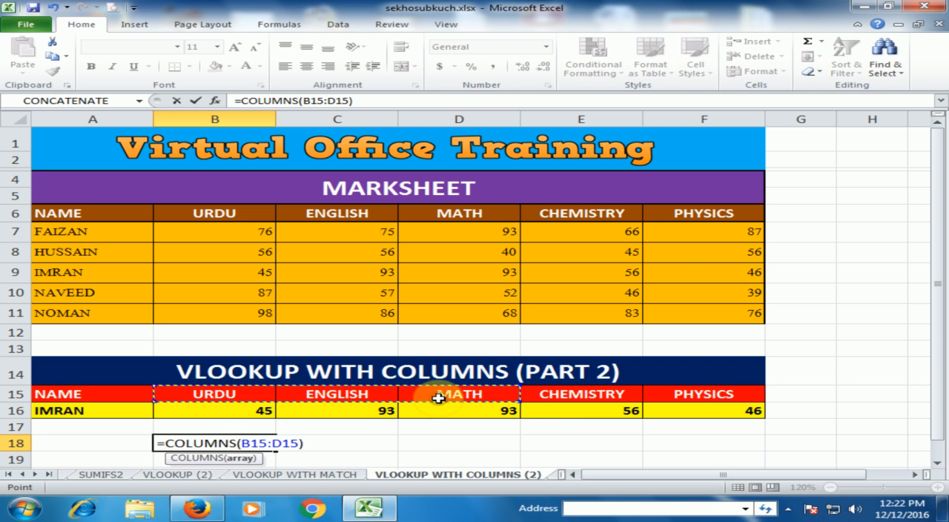
pyautogui.press('Return')
pyautogui.click(264, 443)
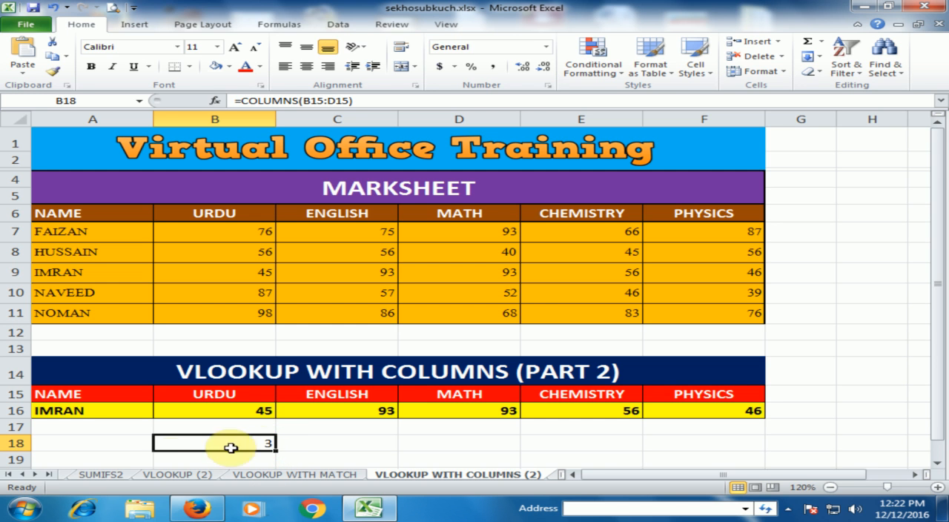
# Step: Clear B18 and start a new COLUMNS formula there with the single-cell range B15:B15 on the URDU header
pyautogui.press('Delete')
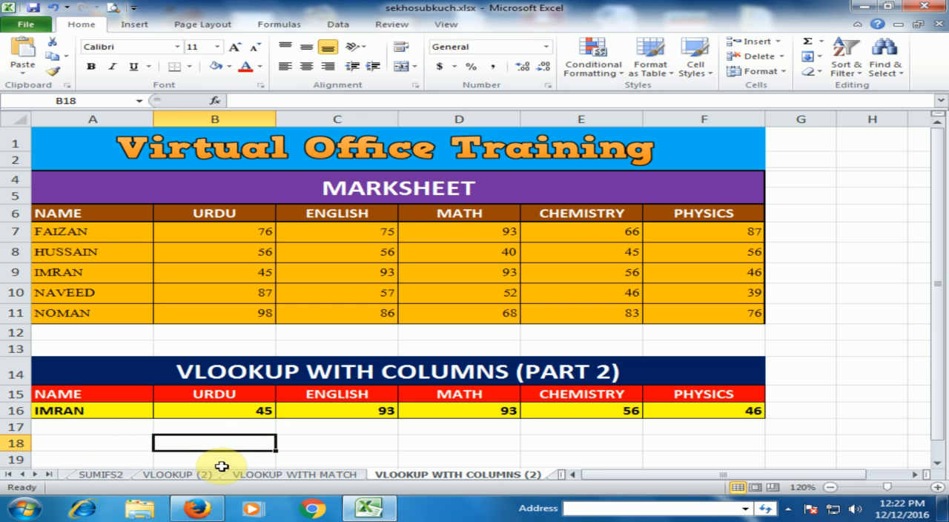
pyautogui.write('=co')
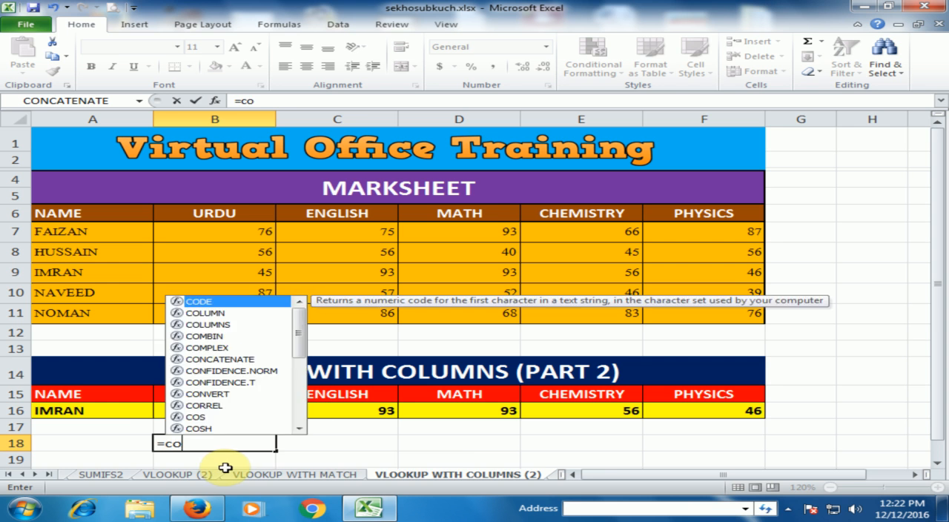
pyautogui.write('lum')
pyautogui.click(215, 470)
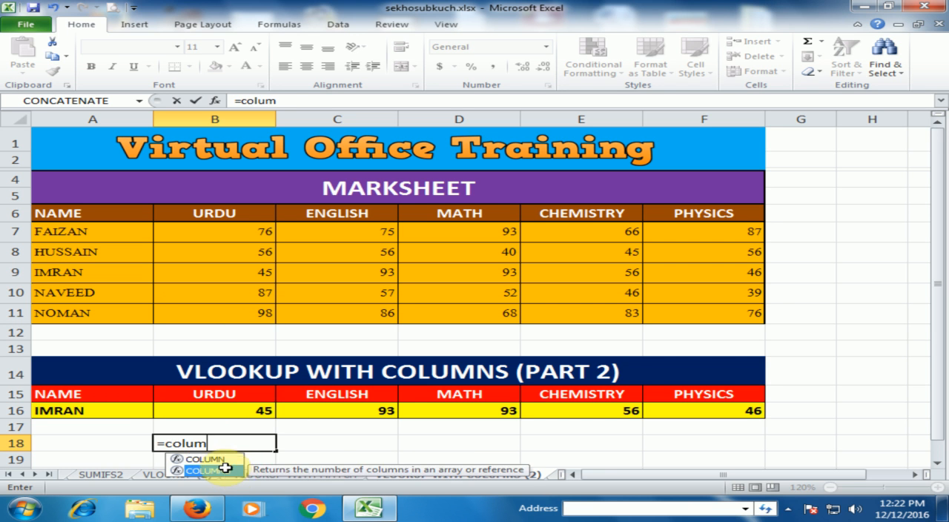
pyautogui.doubleClick(214, 471)
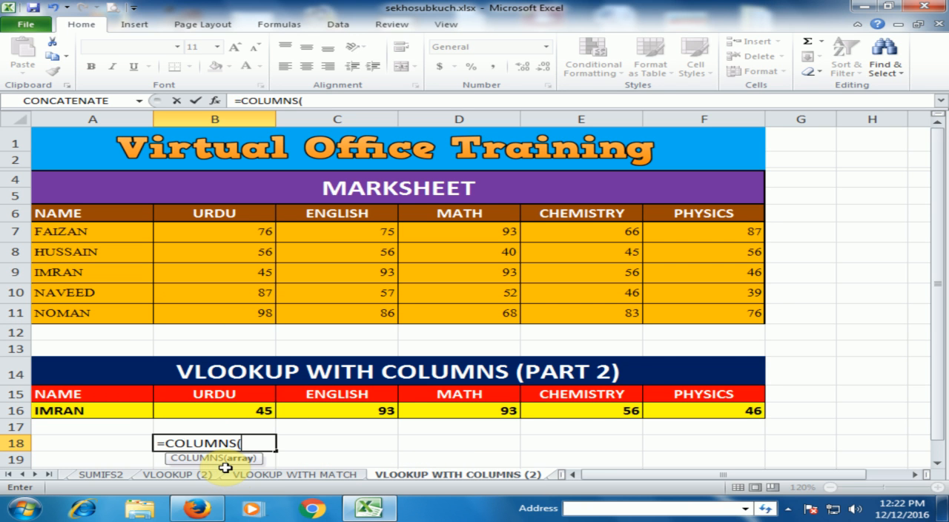
pyautogui.click(229, 392)
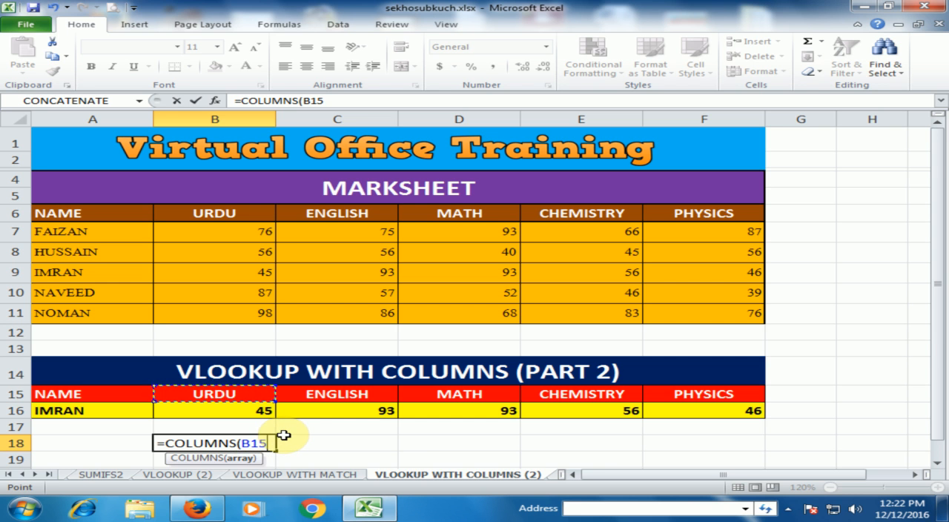
pyautogui.press('F8')
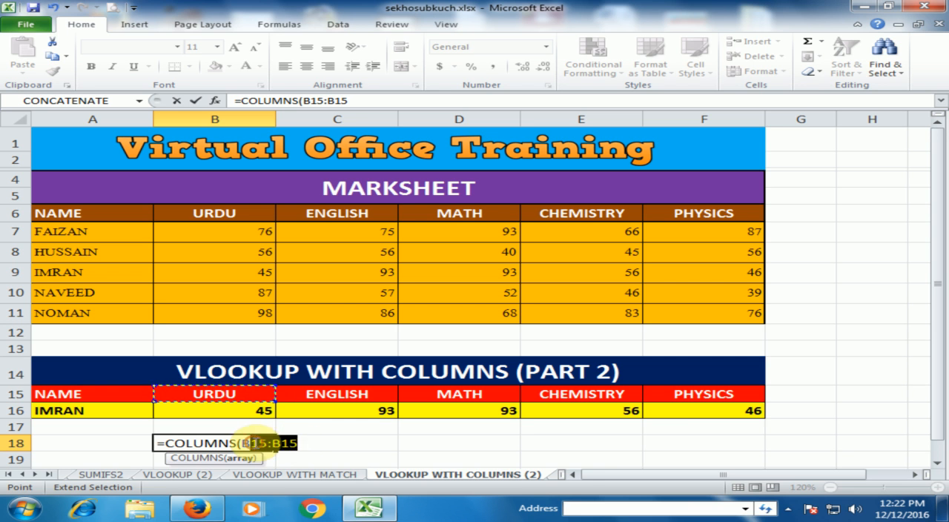
# Step: Make the range's first reference absolute, add 1, and enter =COLUMNS($B$15:B15)+1 in B18
pyautogui.moveTo(251, 442); pyautogui.dragTo(276, 444)
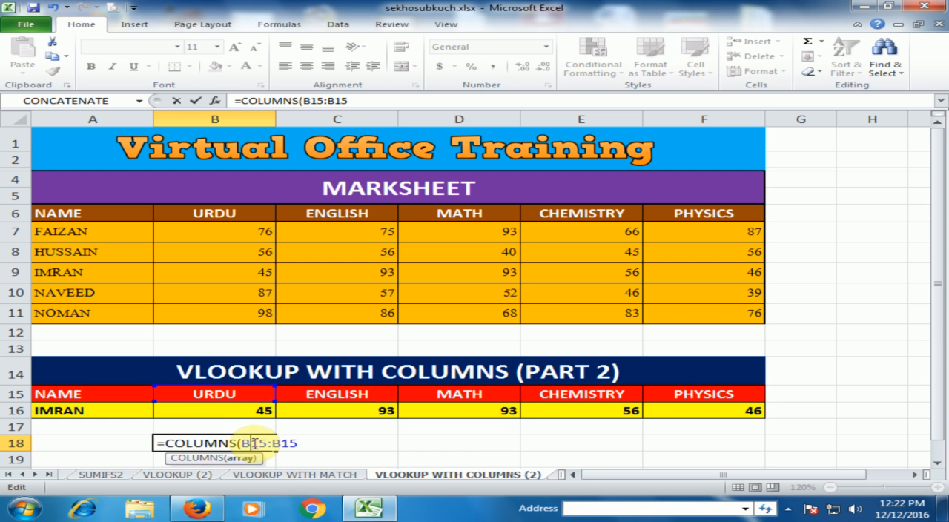
pyautogui.doubleClick(265, 445)
pyautogui.press('F4')
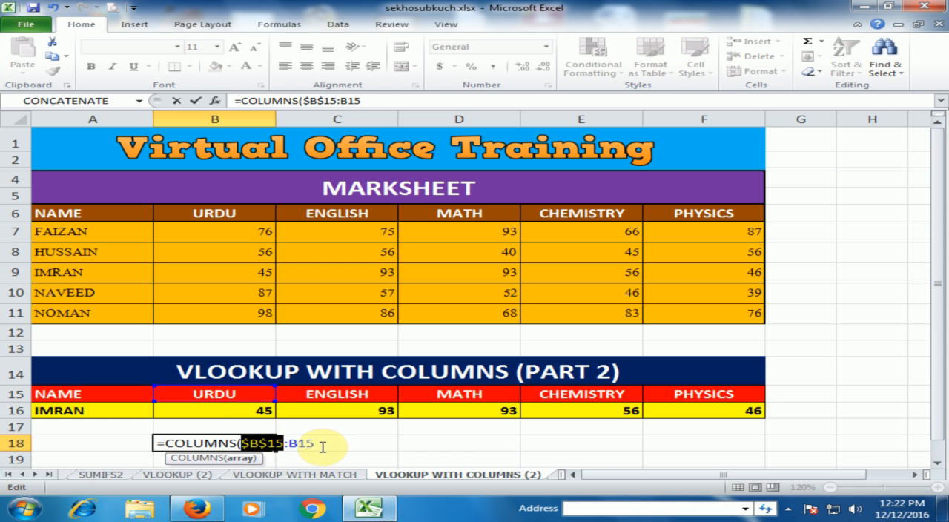
pyautogui.click(314, 443)
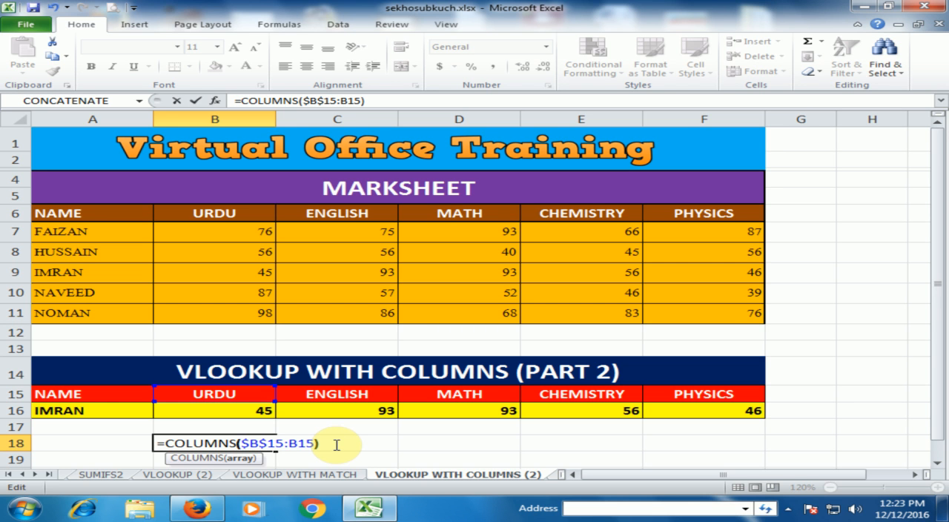
pyautogui.click(336, 445)
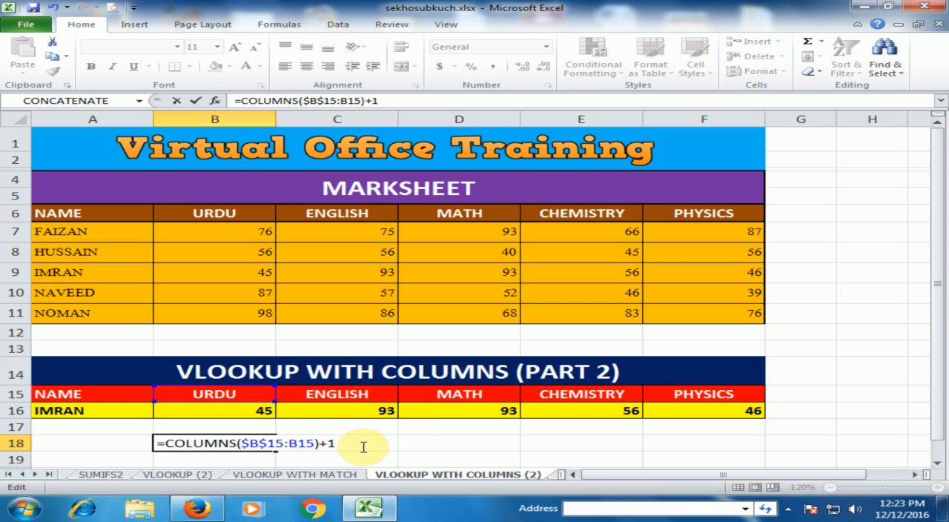
pyautogui.press('Return')
# Step: Fill the COLUMNS formula from B18 across to F18 and check each copied cell in the row
pyautogui.click(260, 444)
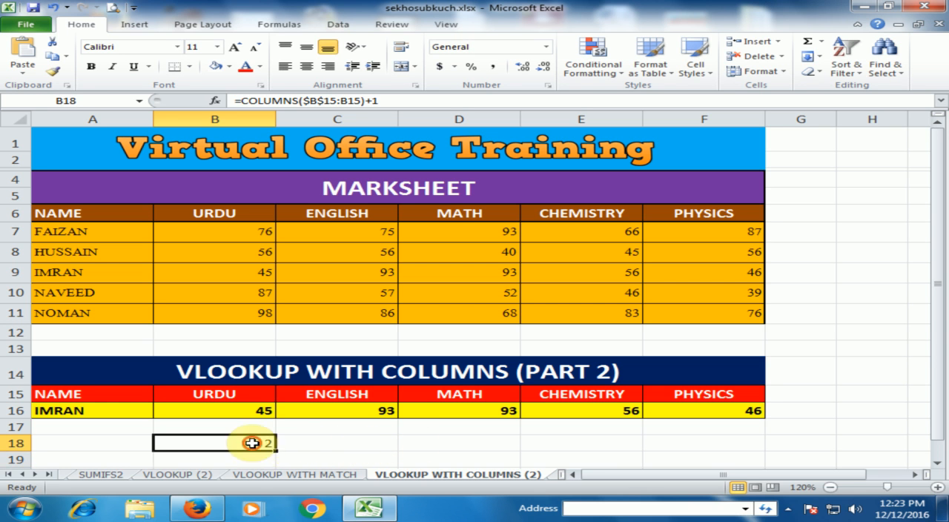
pyautogui.moveTo(275, 451); pyautogui.dragTo(712, 442)
pyautogui.click(249, 443)
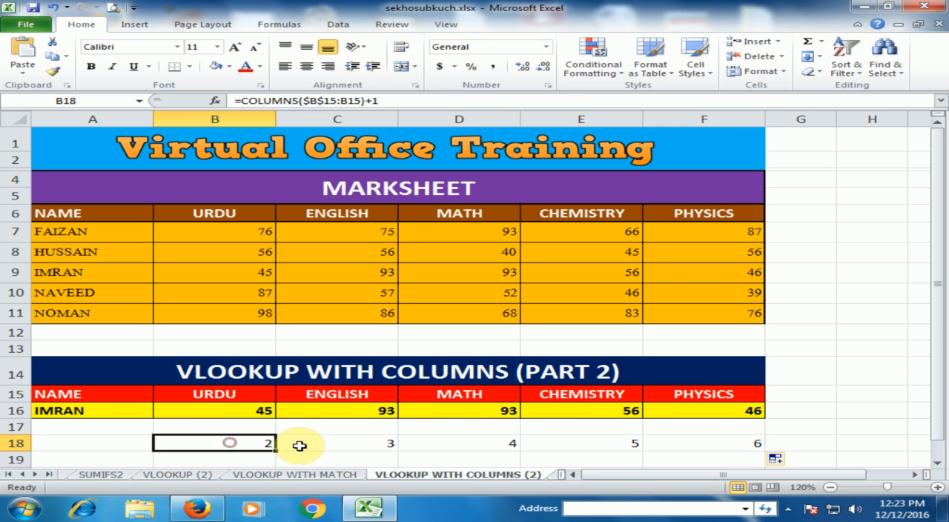
pyautogui.click(363, 443)
pyautogui.click(484, 443)
pyautogui.click(584, 444)
pyautogui.click(716, 437)
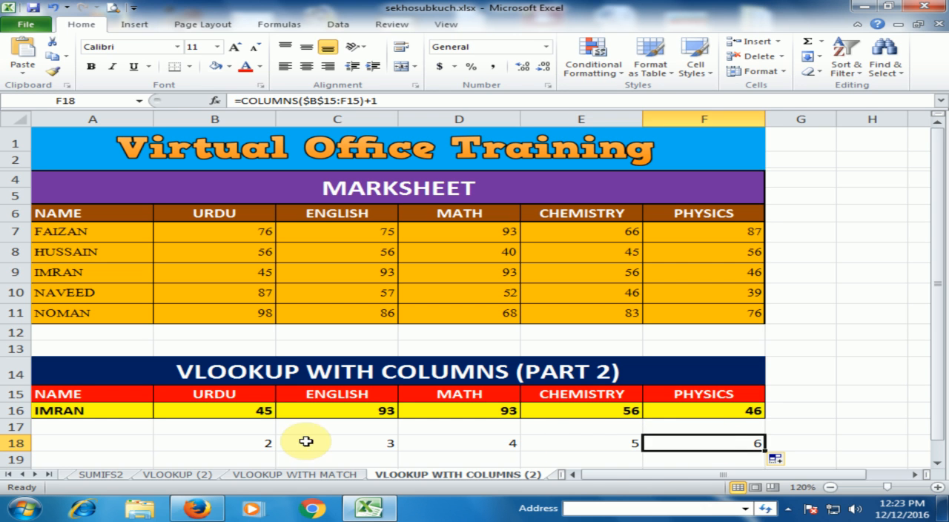
# Step: Clear the COLUMNS test formulas from B18:F18 and the existing VLOOKUP formulas from B16:F16
pyautogui.moveTo(235, 444); pyautogui.dragTo(667, 443)
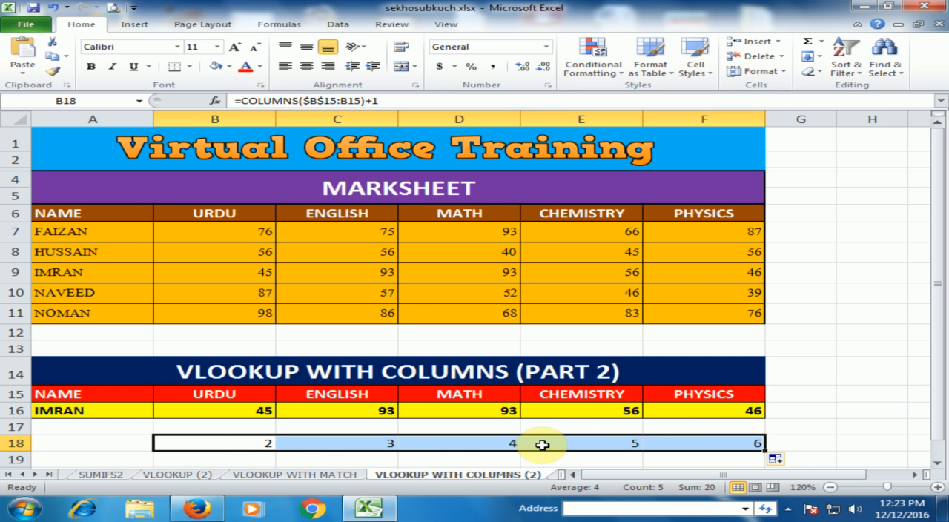
pyautogui.press('Delete')
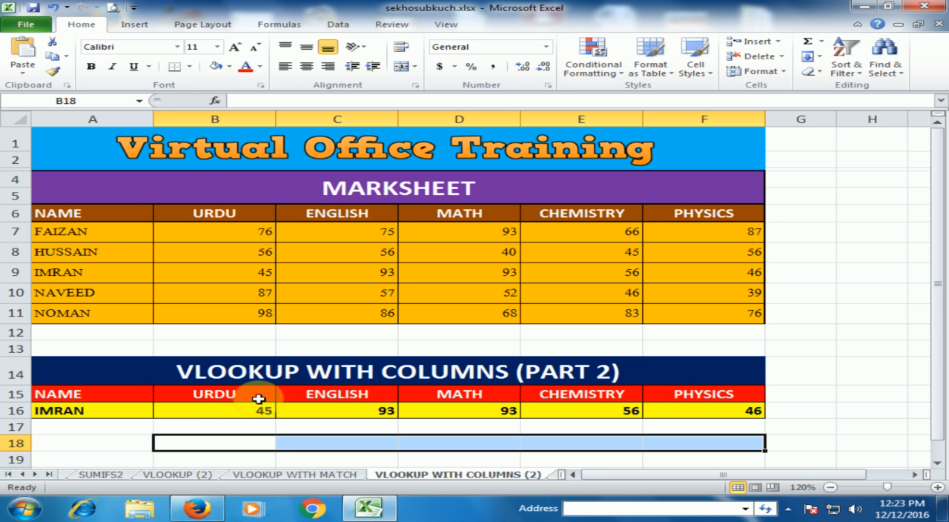
pyautogui.click(222, 410)
pyautogui.moveTo(259, 409); pyautogui.dragTo(650, 410)
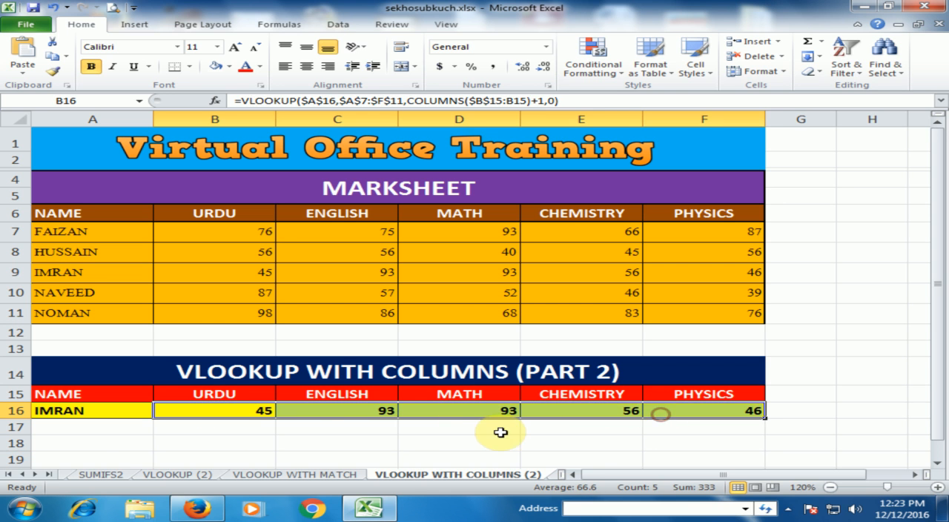
pyautogui.press('Delete')
# Step: Start a VLOOKUP formula in B16 with A16 as the lookup value and marksheet range A6:F11 as the table array
pyautogui.click(215, 409)
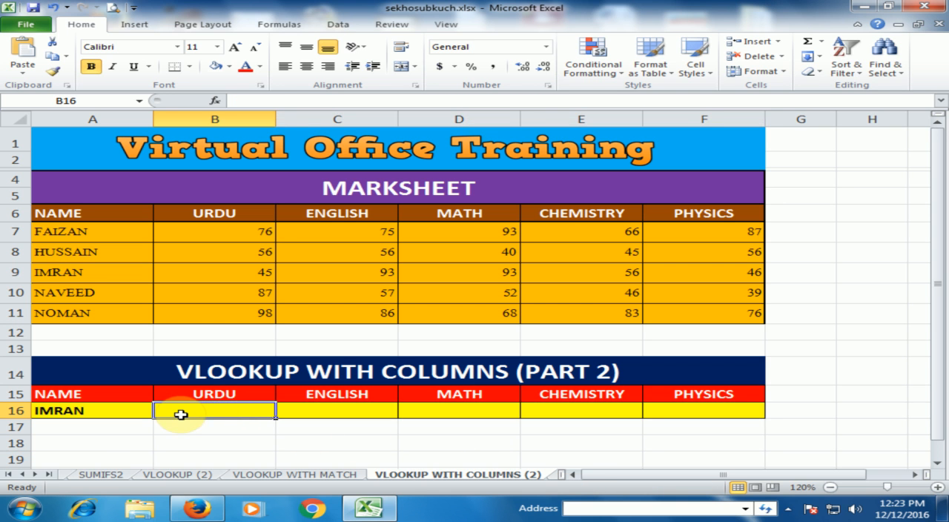
pyautogui.write('=')
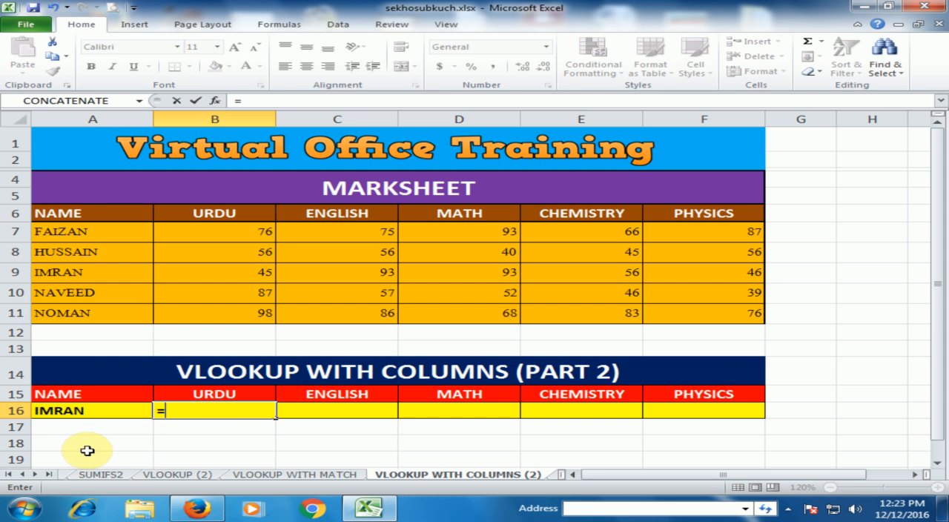
pyautogui.write('vlo')
pyautogui.press('Tab')
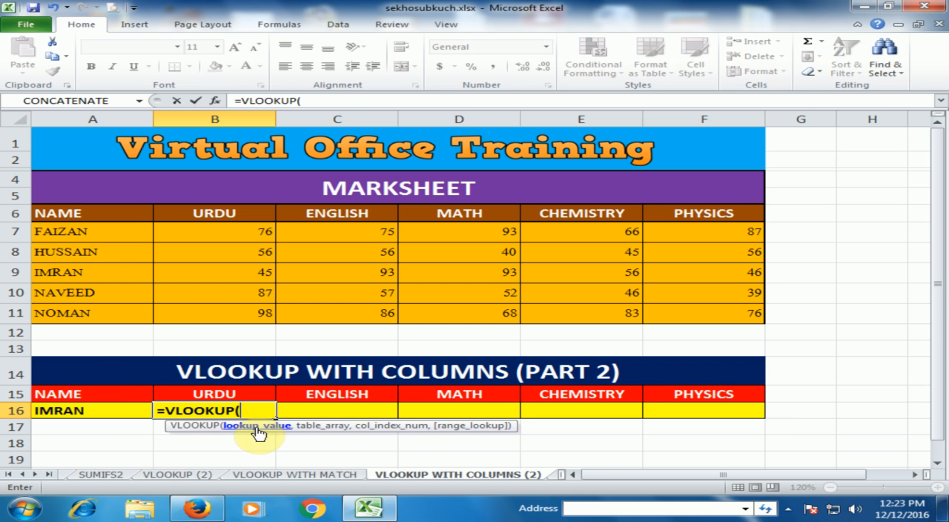
pyautogui.click(100, 414)
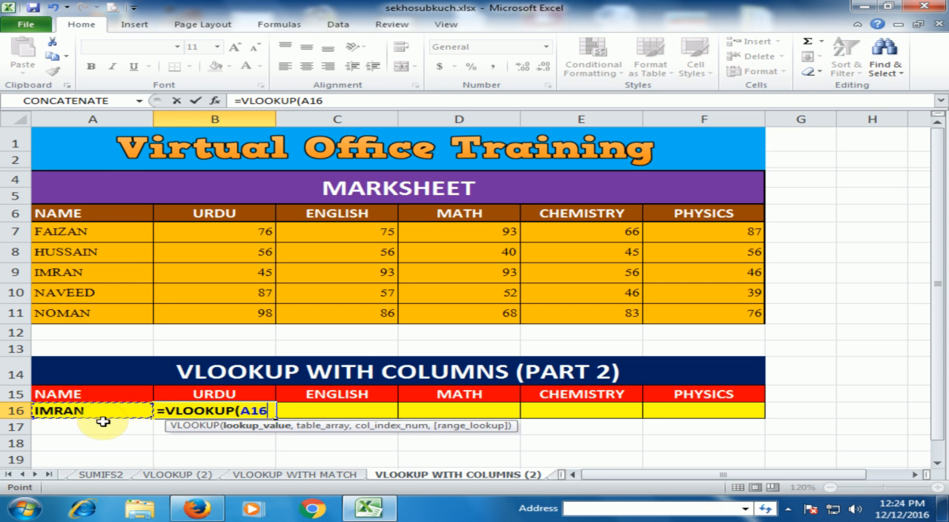
pyautogui.write(',')
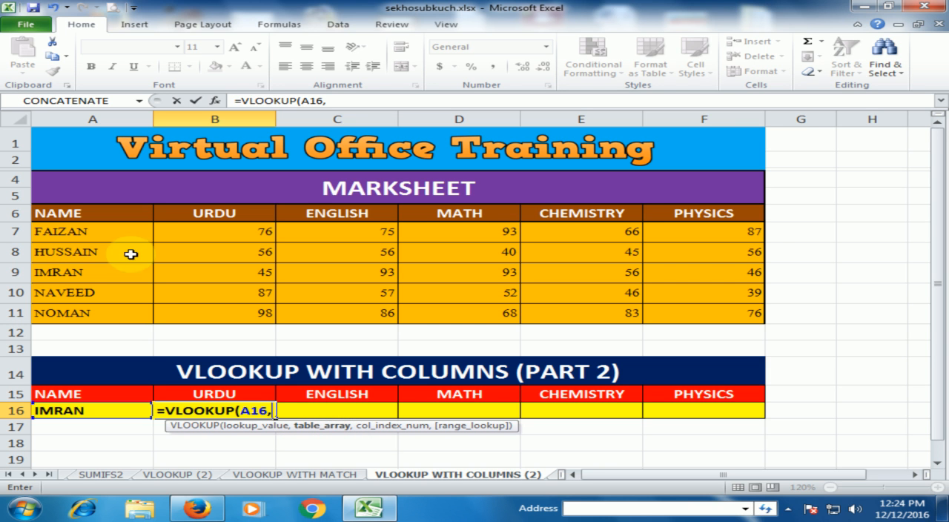
pyautogui.moveTo(118, 214); pyautogui.dragTo(715, 319)
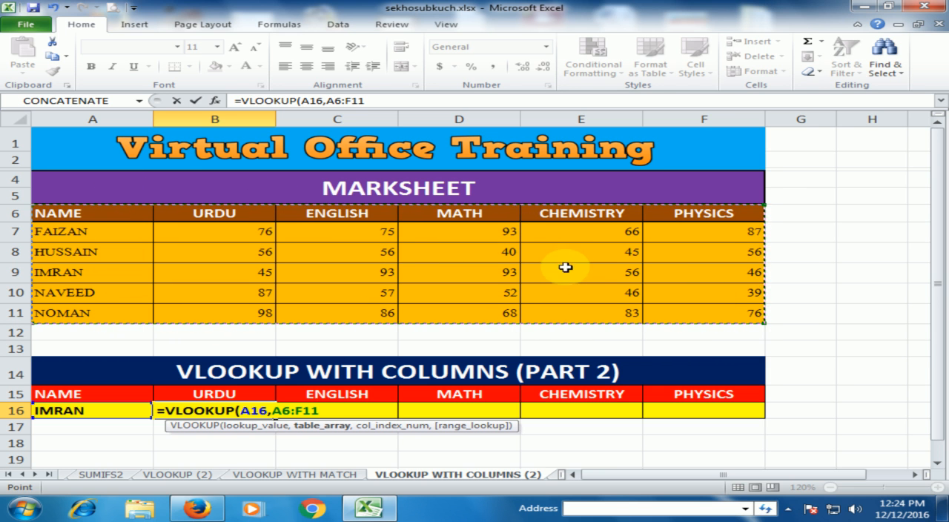
pyautogui.write(',')
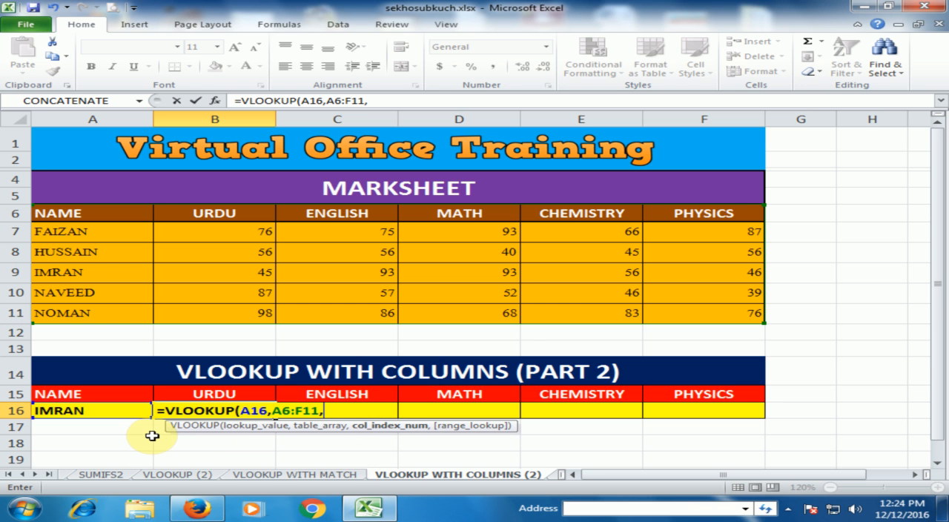
# Step: Supply COLUMNS($B$15:B15)+1 as the column index of the VLOOKUP in B16, anchoring only the first reference
pyautogui.write('colu')
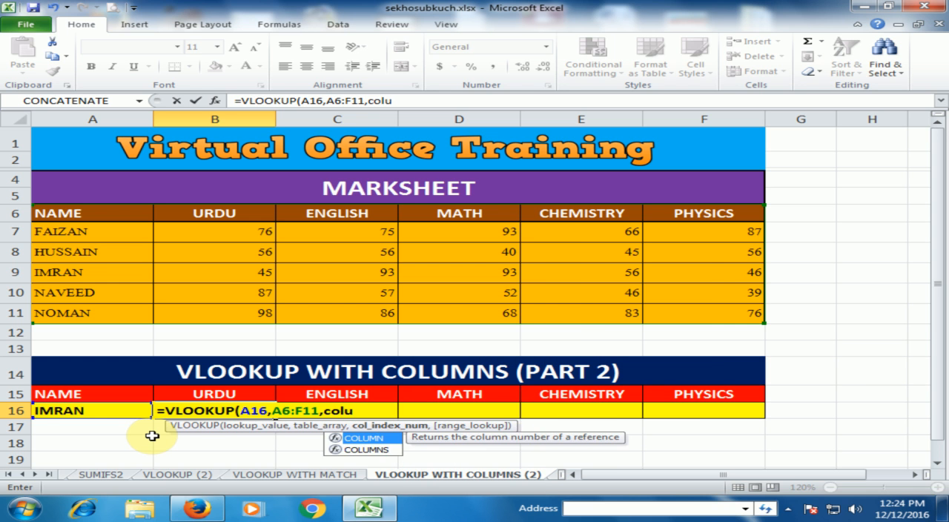
pyautogui.press('Down')
pyautogui.press('Tab')
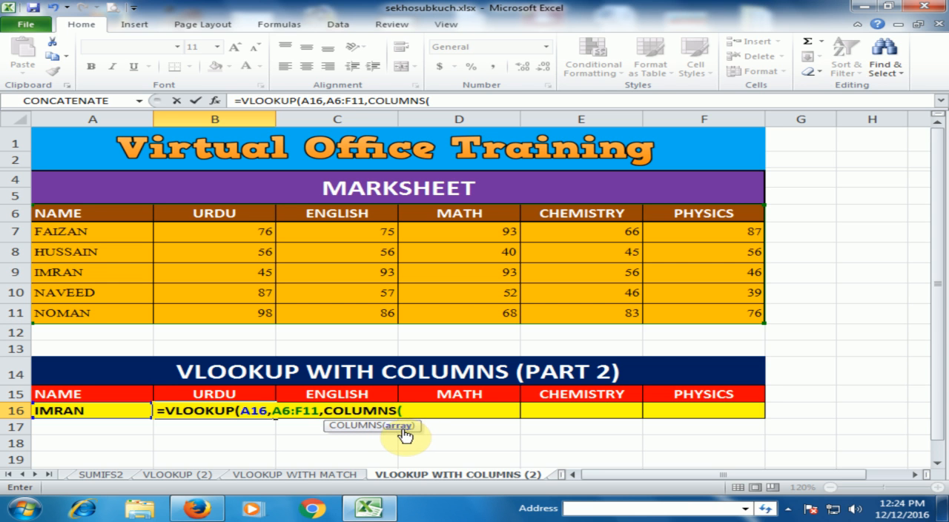
pyautogui.click(221, 395)
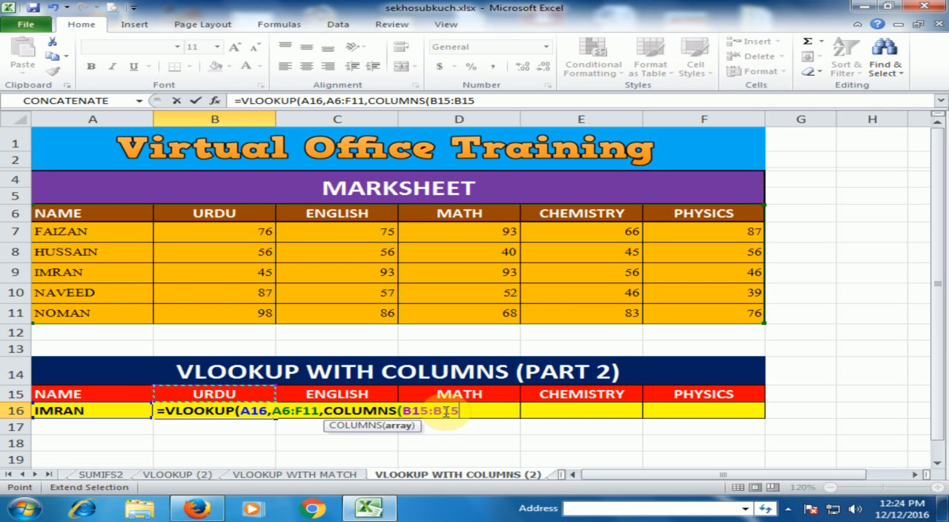
pyautogui.click(411, 410)
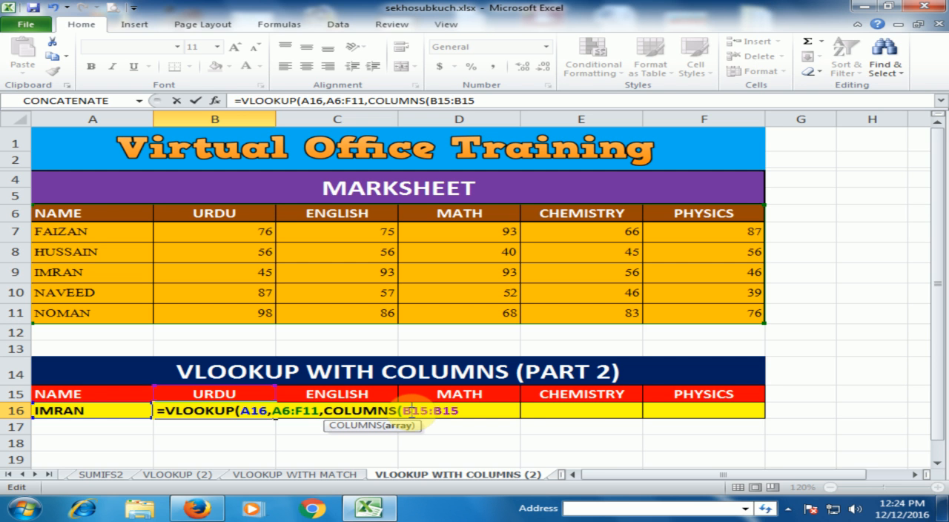
pyautogui.press('F4')
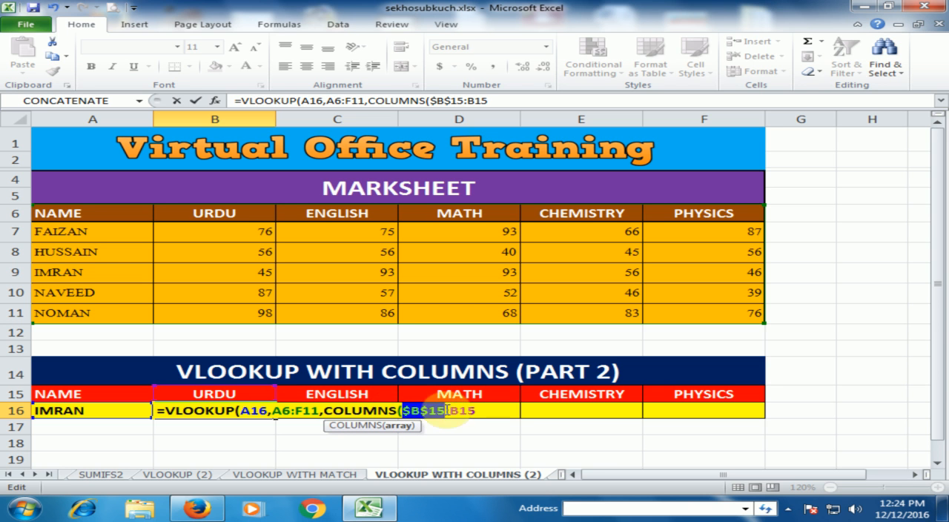
pyautogui.click(482, 410)
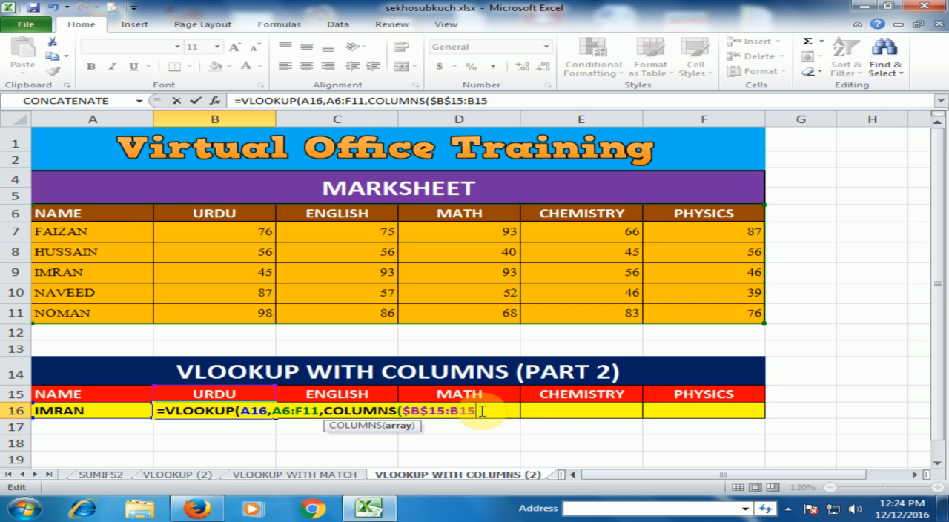
pyautogui.click(495, 411)
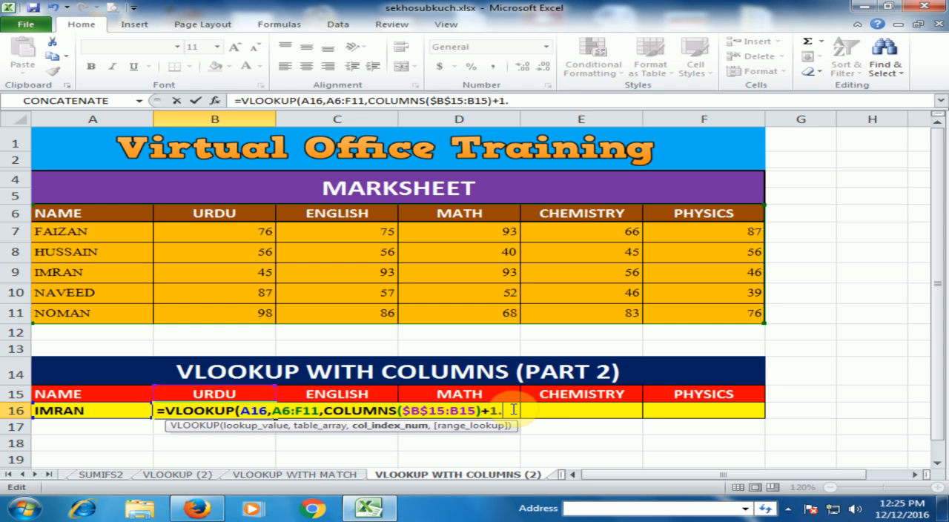
# Step: Complete the VLOOKUP in B16 with FALSE for an exact match and fill it across to F16
pyautogui.write(',')
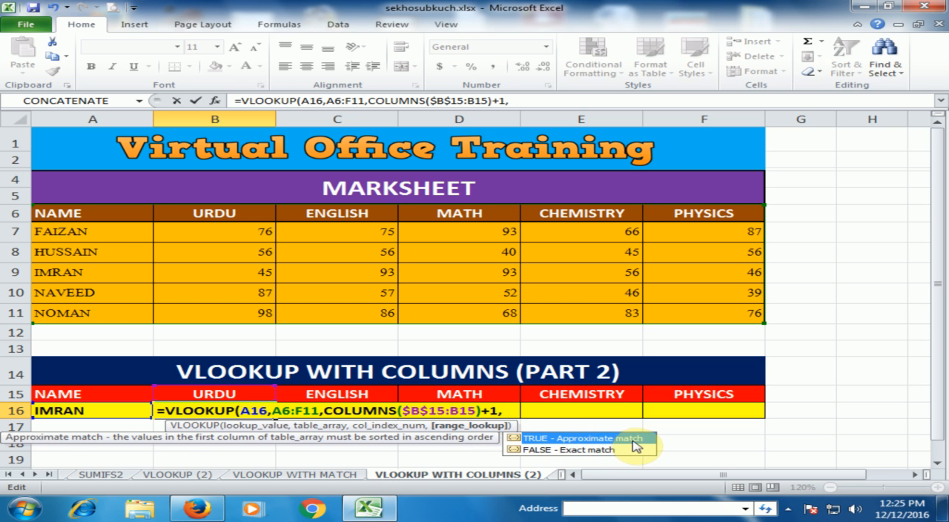
pyautogui.doubleClick(564, 450)
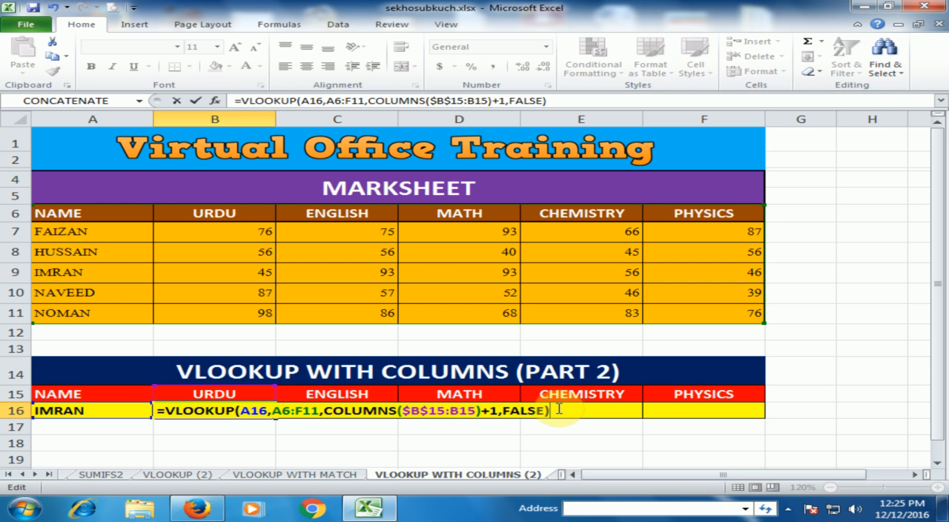
pyautogui.press('Return')
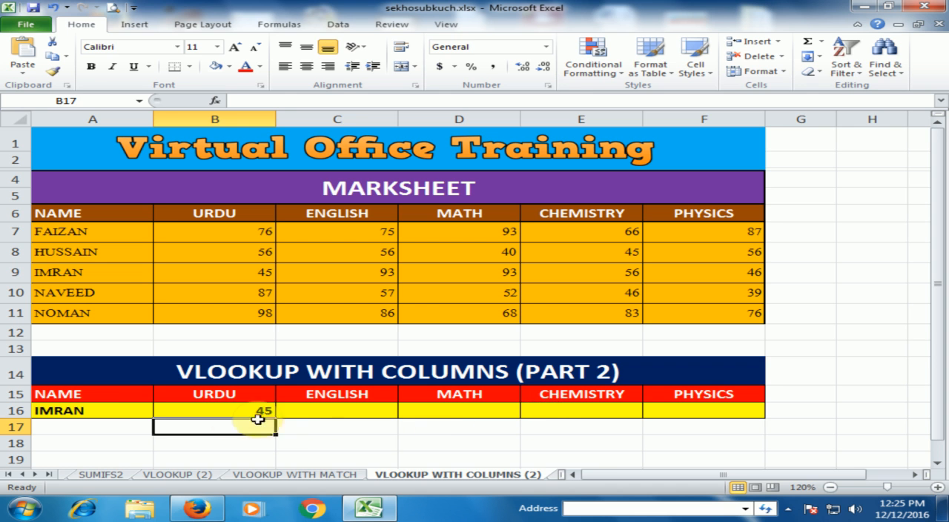
pyautogui.click(235, 411)
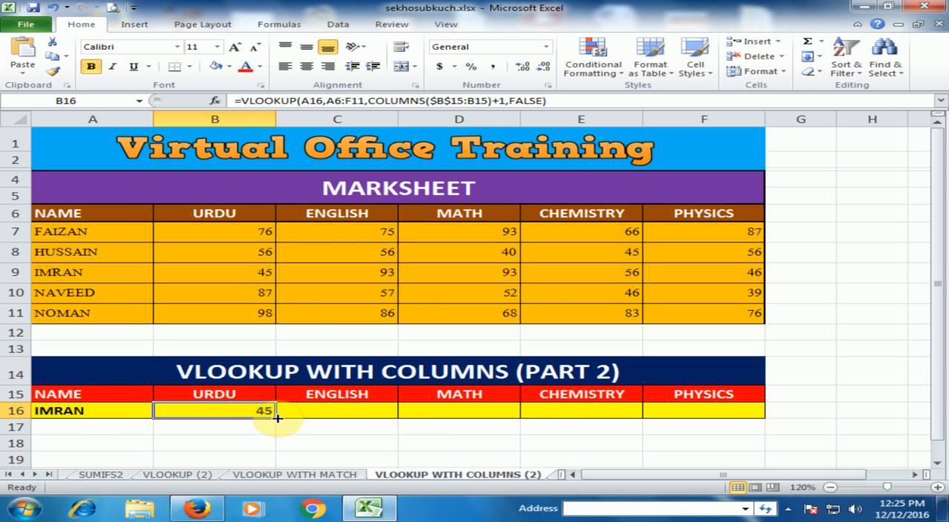
pyautogui.moveTo(275, 418); pyautogui.dragTo(729, 417)
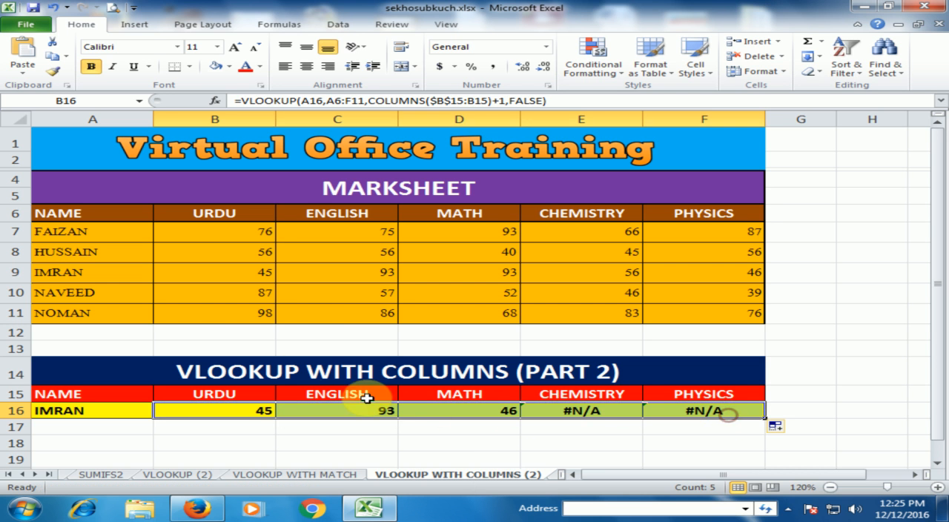
# Step: Compare the English and Math lookup results in row 16 with the selected student's marks in row 9
pyautogui.click(363, 272)
pyautogui.click(380, 412)
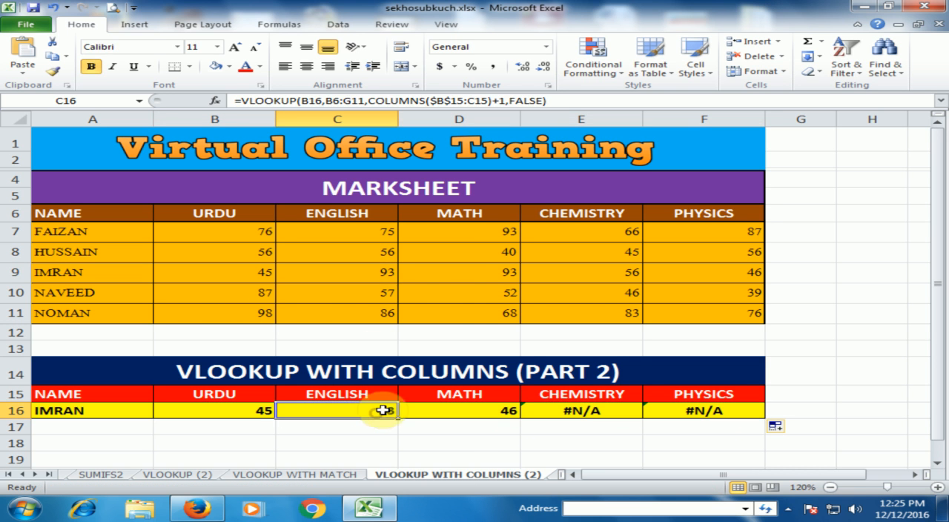
pyautogui.click(483, 271)
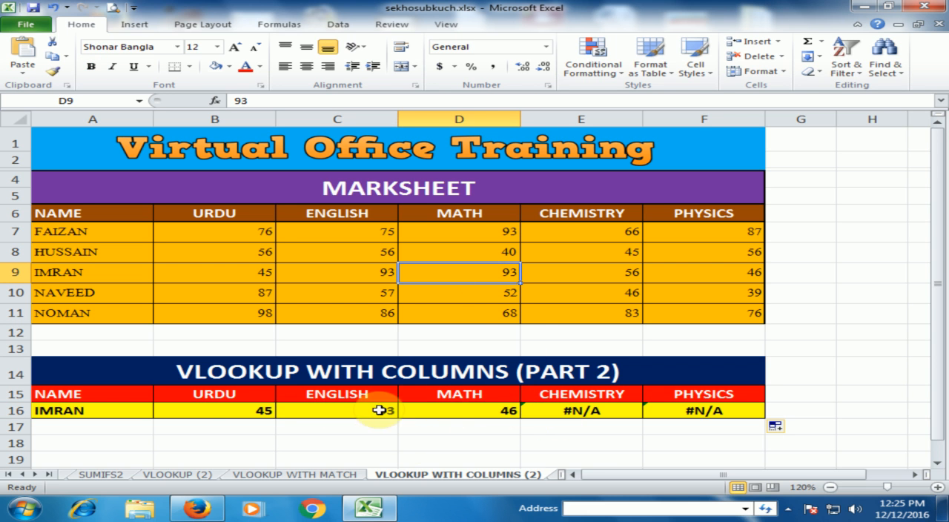
# Step: Make the lookup value $A$16 and the table array $A$6:$F$11 absolute in the VLOOKUP formula in B16
pyautogui.click(246, 414)
pyautogui.doubleClick(257, 411)
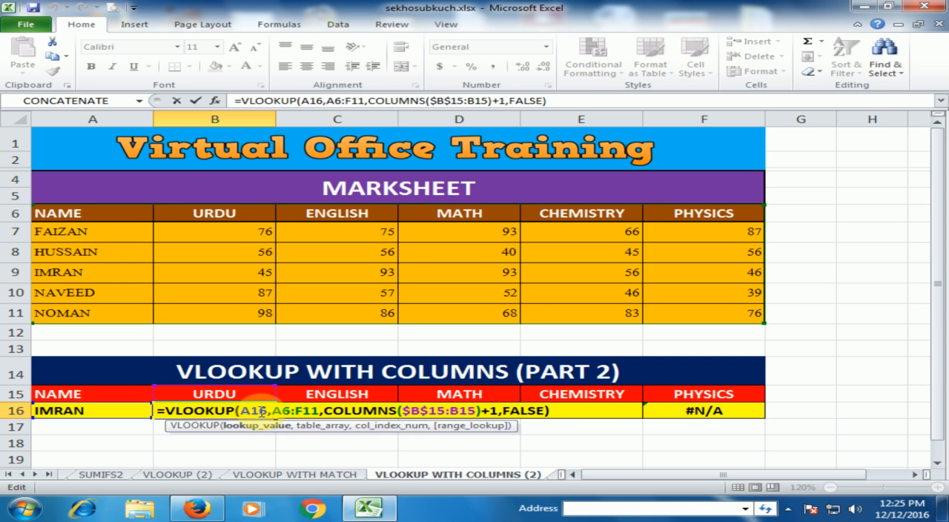
pyautogui.press('F4')
pyautogui.click(299, 411)
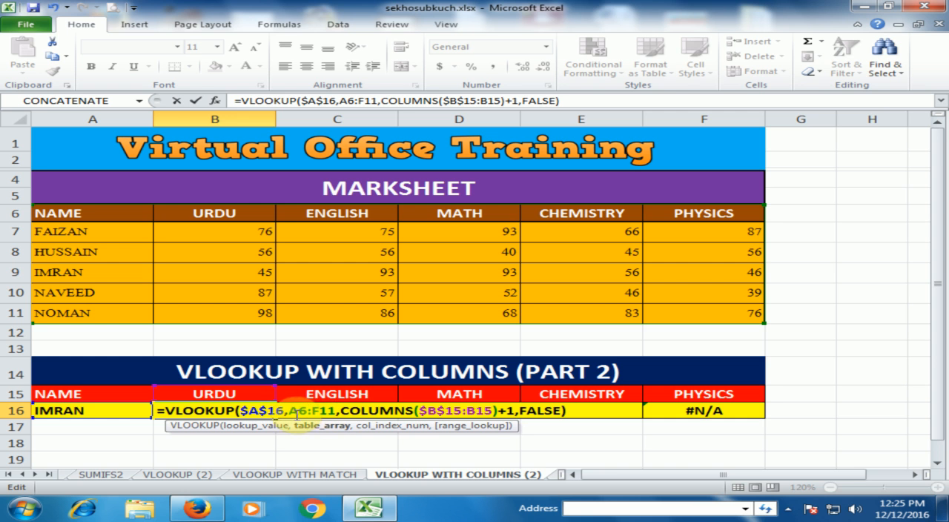
pyautogui.moveTo(288, 411); pyautogui.dragTo(326, 412)
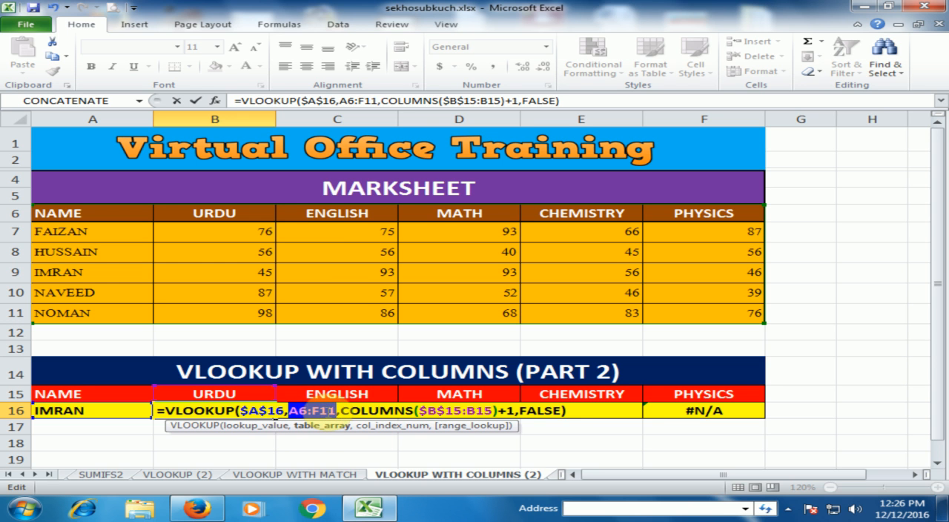
pyautogui.press('F4')
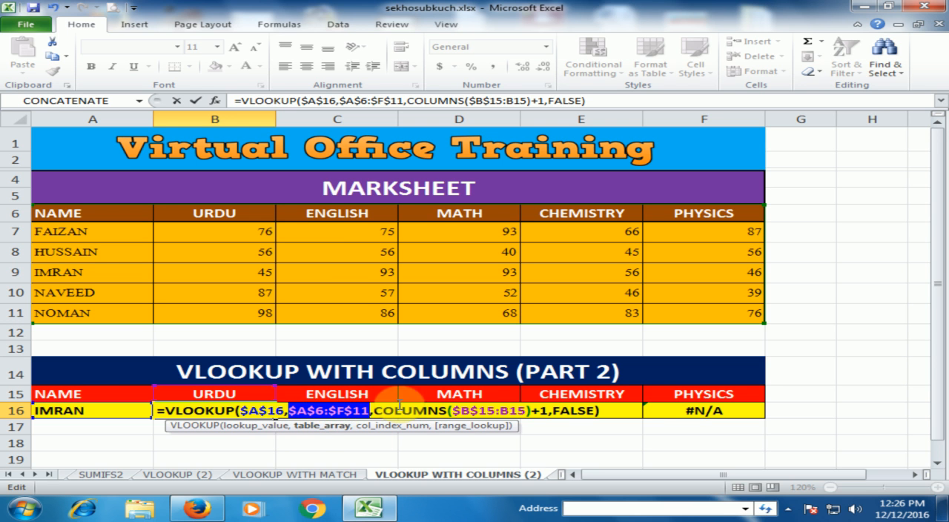
pyautogui.click(603, 410)
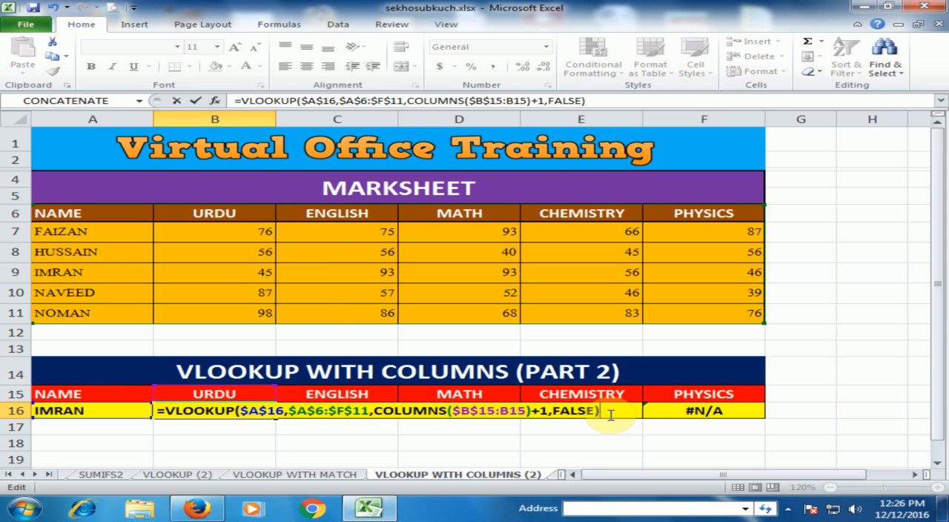
pyautogui.press('Return')
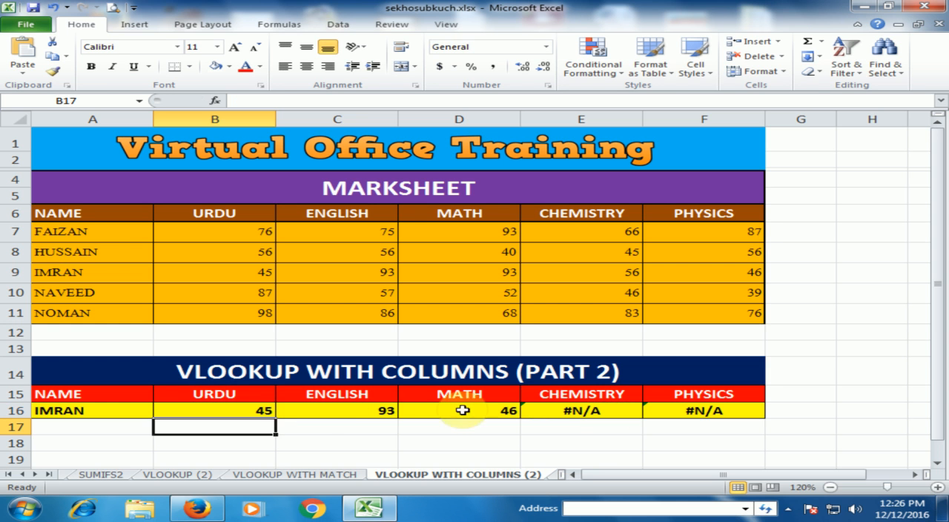
# Step: Fill the corrected VLOOKUP formula from B16 across to F16
pyautogui.click(250, 410)
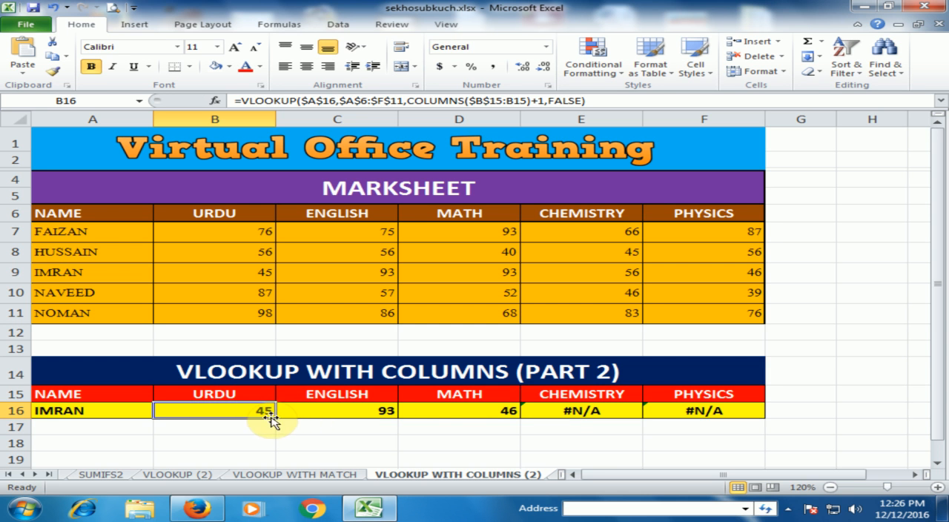
pyautogui.moveTo(274, 418); pyautogui.dragTo(736, 419)
pyautogui.click(250, 411)
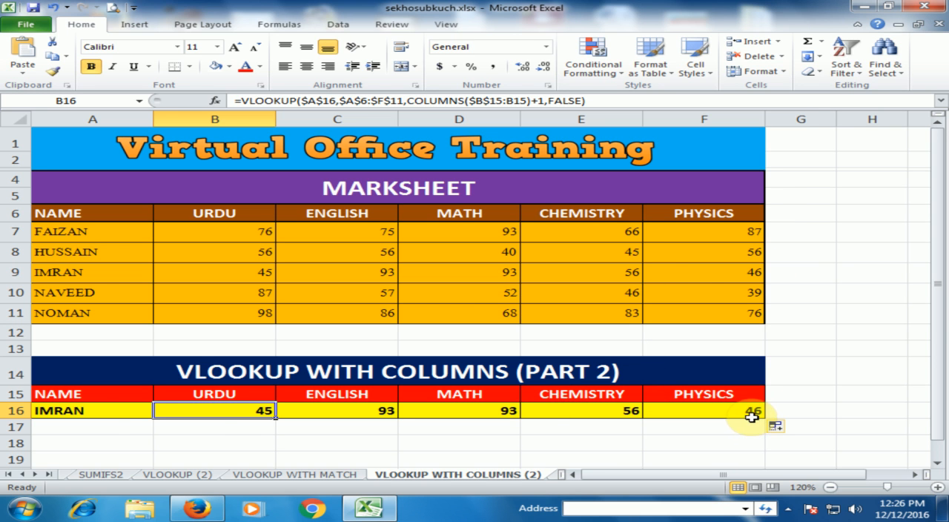
# Step: Switch the lookup name in A16 to the student listed in A11
pyautogui.click(103, 416)
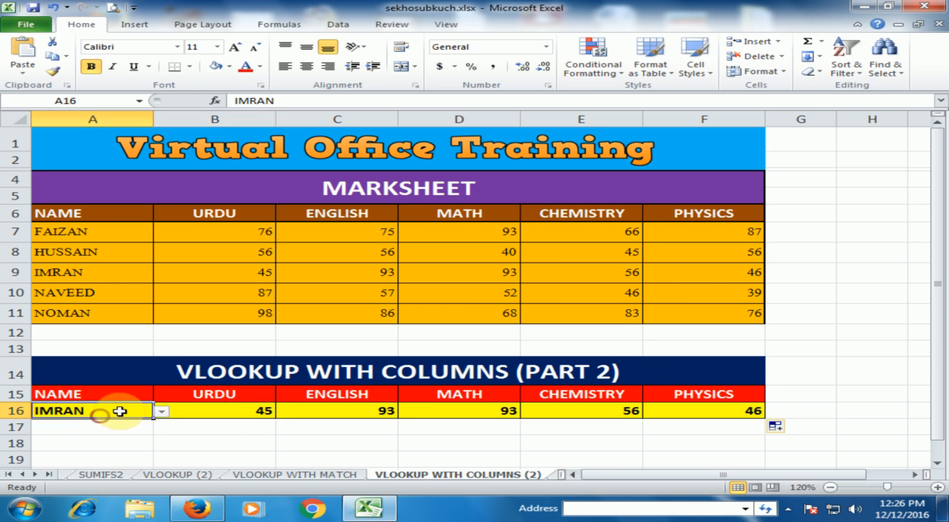
pyautogui.click(160, 412)
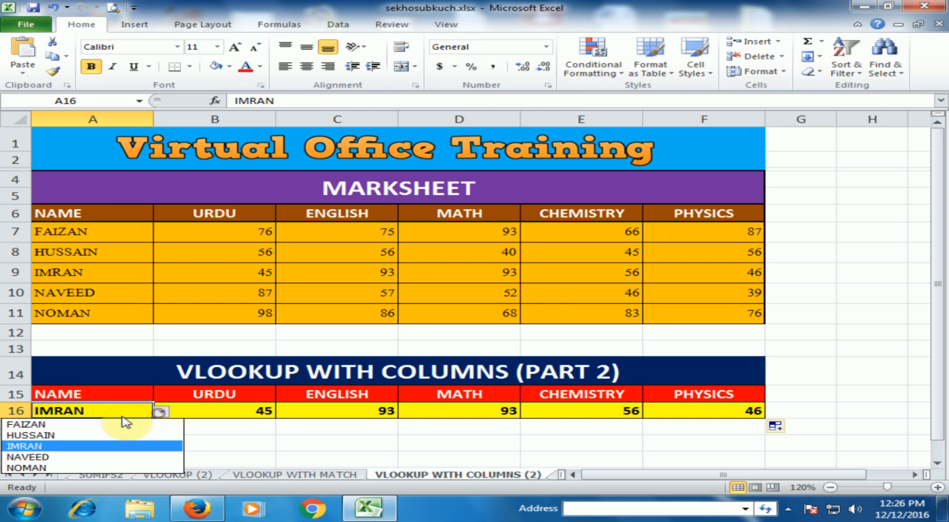
pyautogui.click(38, 469)
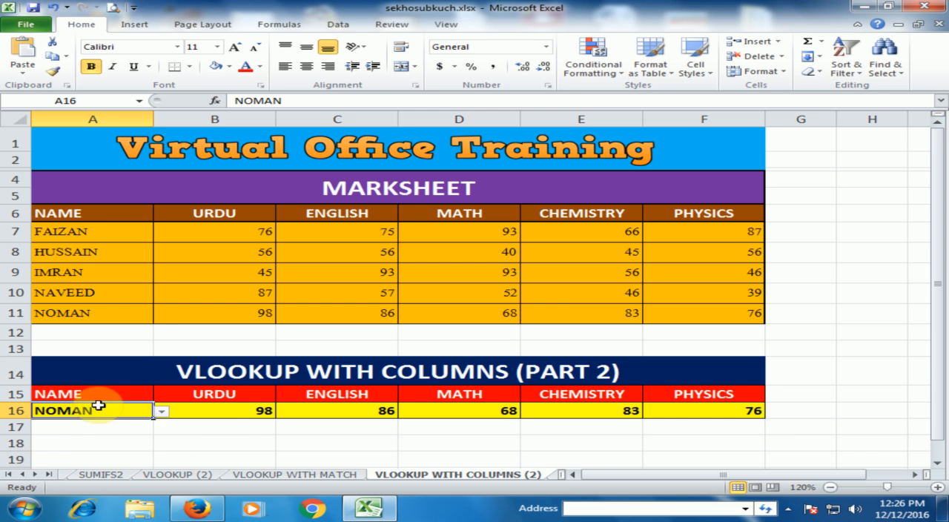
# Step: Check the looked-up marks in B16:F16 against the chosen student's marks in B11:F11
pyautogui.click(229, 413)
pyautogui.click(248, 313)
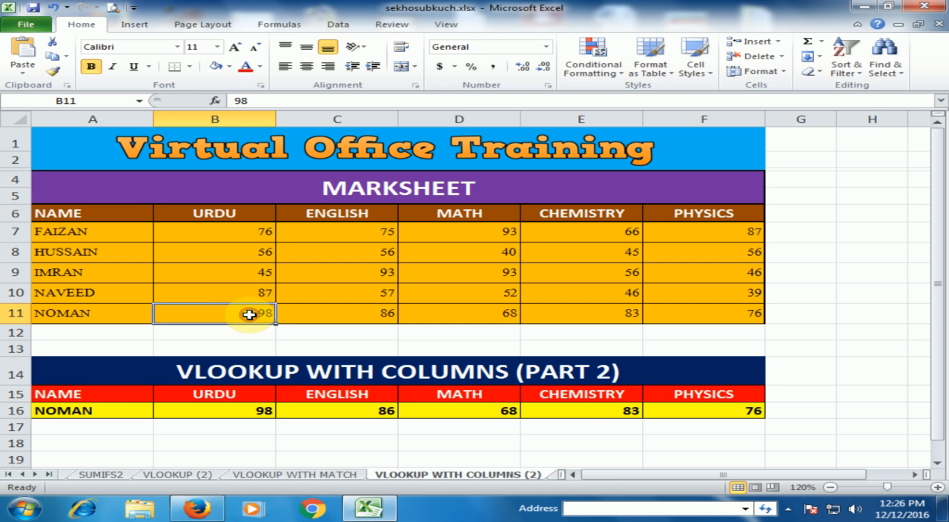
pyautogui.click(260, 415)
pyautogui.click(371, 317)
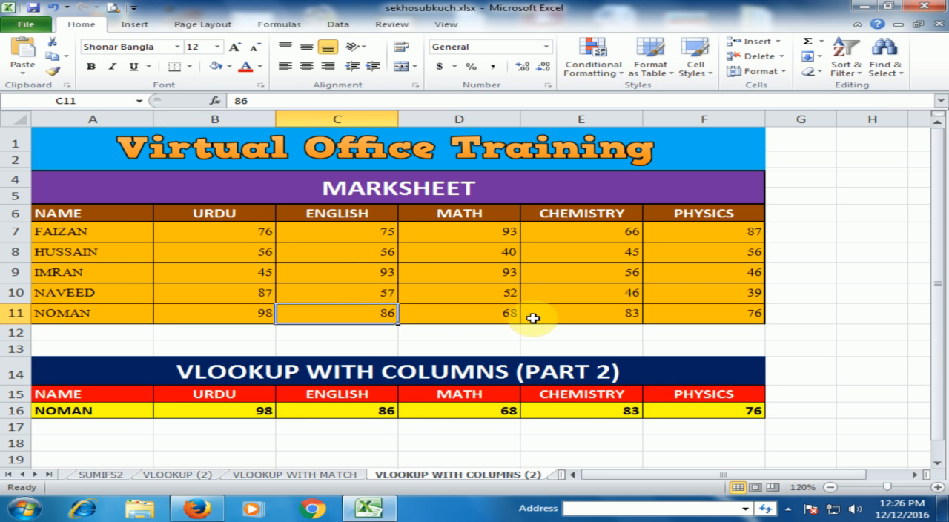
pyautogui.click(508, 313)
pyautogui.click(604, 314)
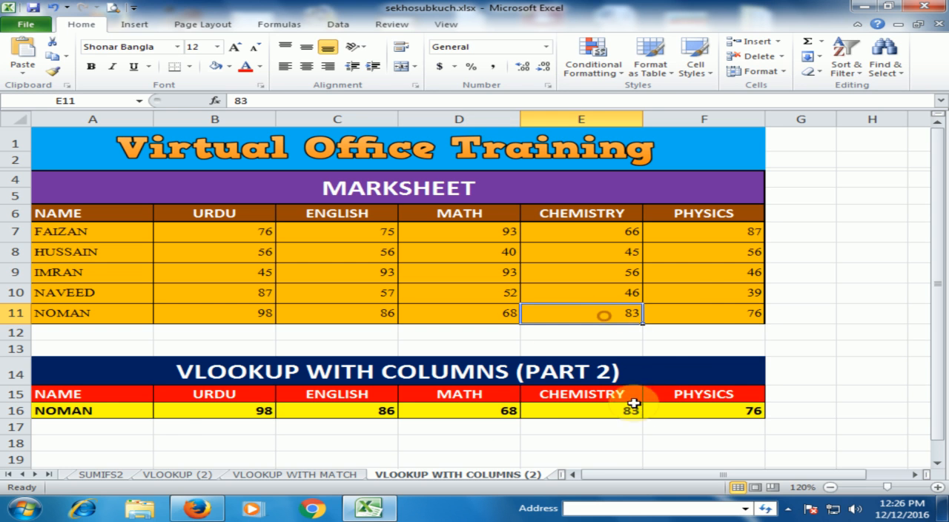
pyautogui.click(743, 314)
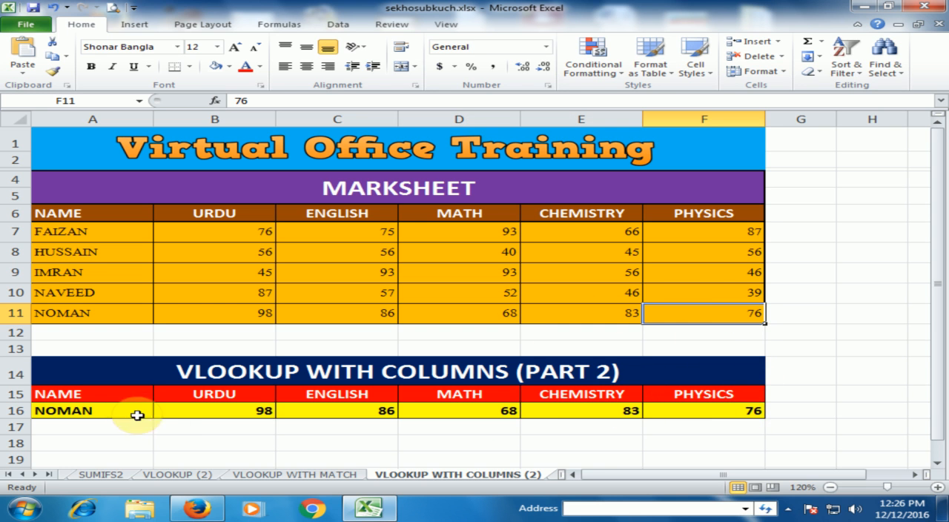
pyautogui.click(212, 407)
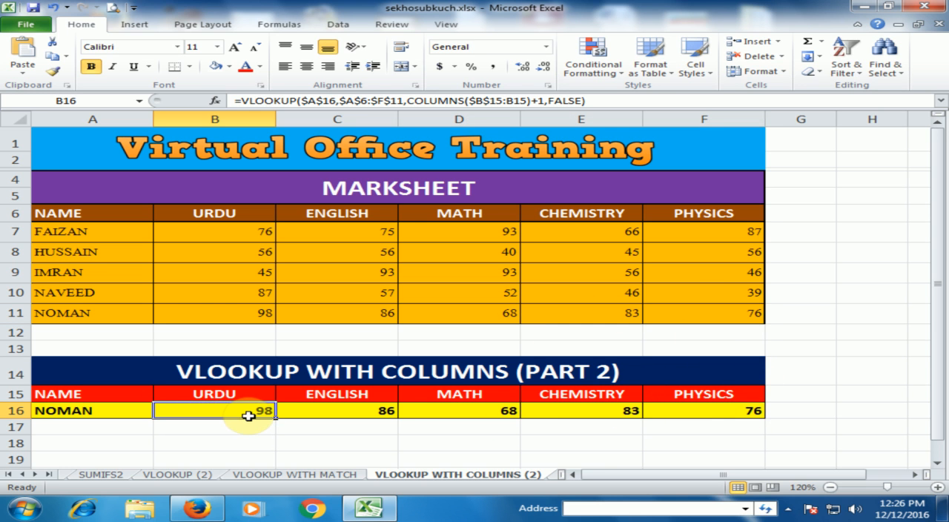